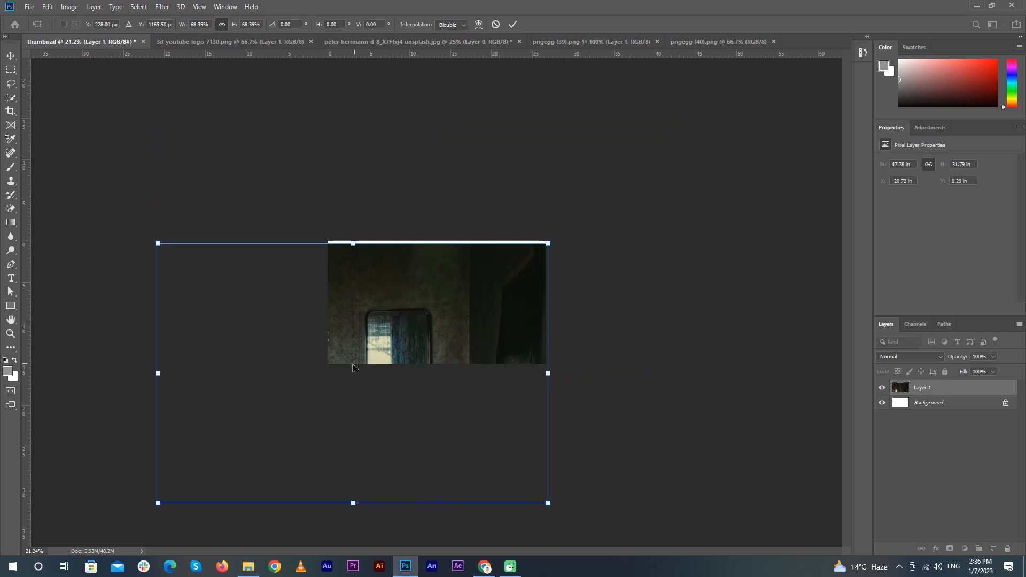
# - Scale down the abandoned room photo and position it so that it fills the thumbnail canvas
pyautogui.moveTo(717, 103); pyautogui.dragTo(544, 215)
pyautogui.moveTo(516, 265)
pyautogui.mouseDown()
pyautogui.moveTo(487, 296)
pyautogui.moveTo(496, 269)
pyautogui.mouseUp()
pyautogui.press('Return')
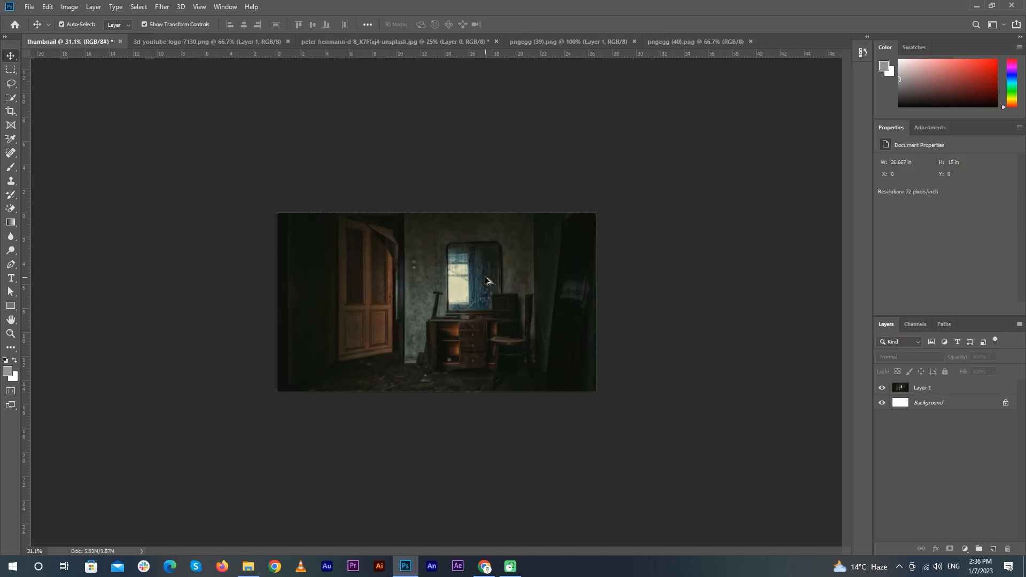
pyautogui.hotkey('ctrl', '+')
pyautogui.hotkey('ctrl', '+')
pyautogui.hotkey('ctrl', '+')
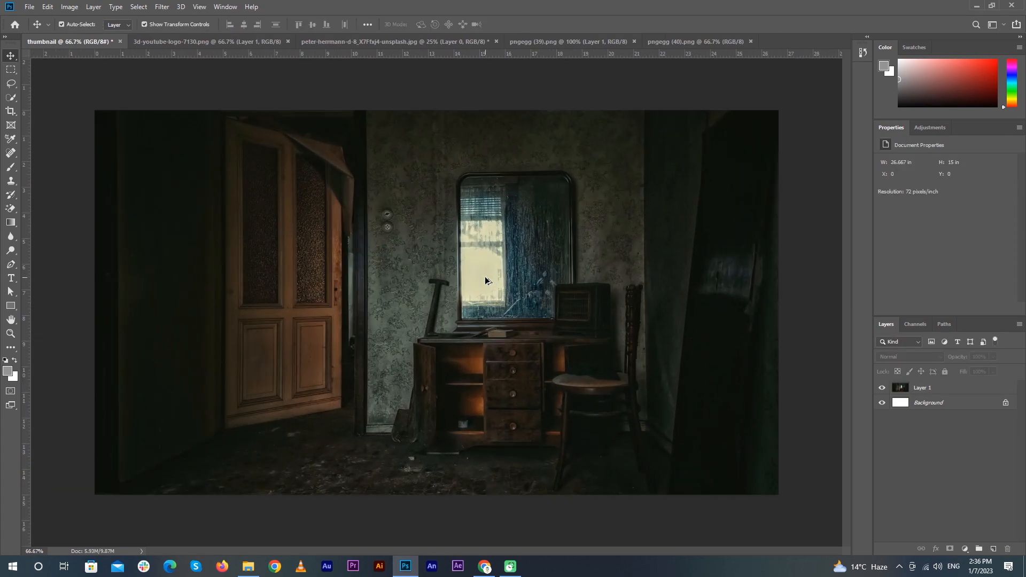
# - Close the room photo's source document without saving
pyautogui.click(465, 41)
pyautogui.click(496, 41)
pyautogui.click(508, 212)
# - Copy the screaming woman cutout from pngegg (39).png into the thumbnail document
pyautogui.click(389, 43)
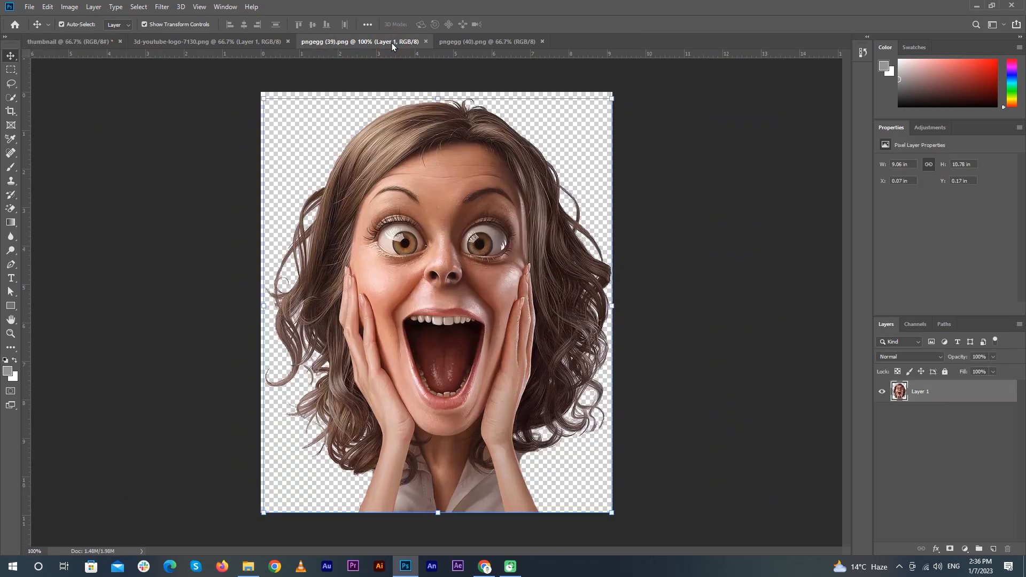
pyautogui.moveTo(451, 272); pyautogui.dragTo(528, 336)
pyautogui.click(817, 360)
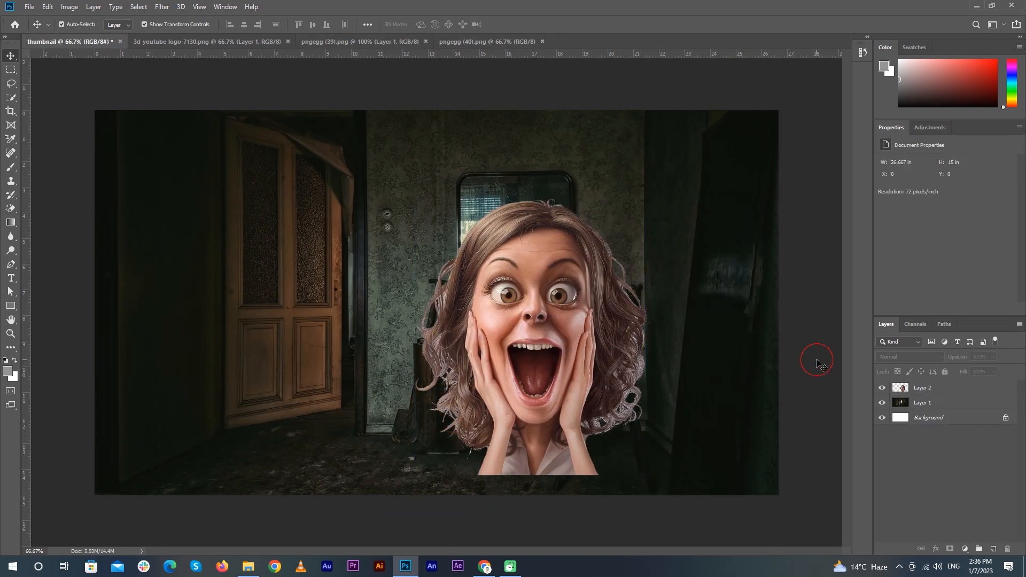
# - Enlarge the woman cutout to about 118%, tilt it about -6.3°, and place it in the right half of the canvas
pyautogui.click(557, 384)
pyautogui.moveTo(648, 201); pyautogui.dragTo(688, 148)
pyautogui.moveTo(559, 227); pyautogui.dragTo(614, 247)
pyautogui.moveTo(763, 175); pyautogui.dragTo(775, 137)
pyautogui.moveTo(660, 205); pyautogui.dragTo(660, 217)
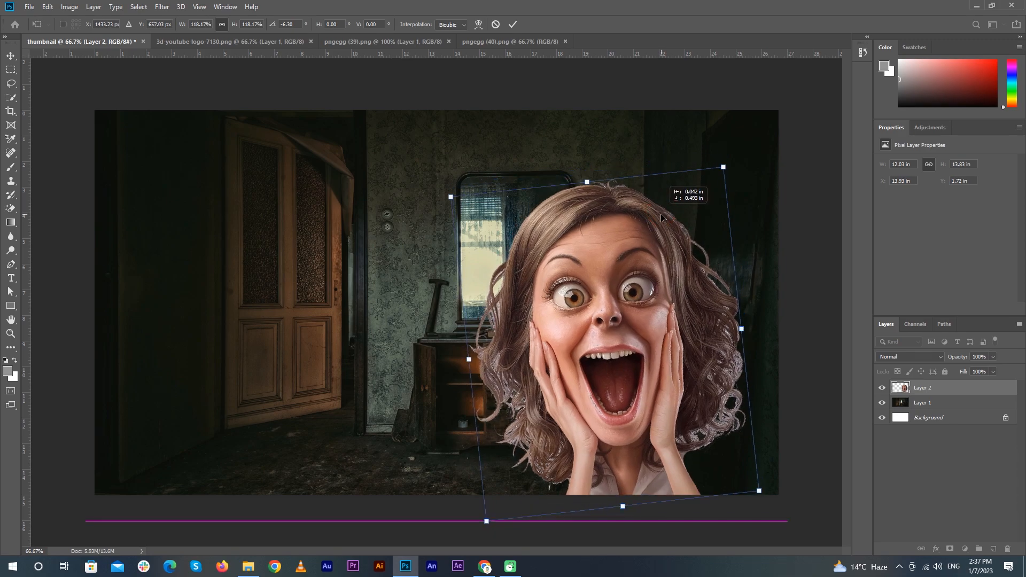
pyautogui.click(811, 213)
# - Enlarge the woman cutout slightly more and shift it a little to the left
pyautogui.moveTo(467, 178); pyautogui.dragTo(447, 154)
pyautogui.moveTo(613, 251); pyautogui.dragTo(601, 251)
pyautogui.click(811, 227)
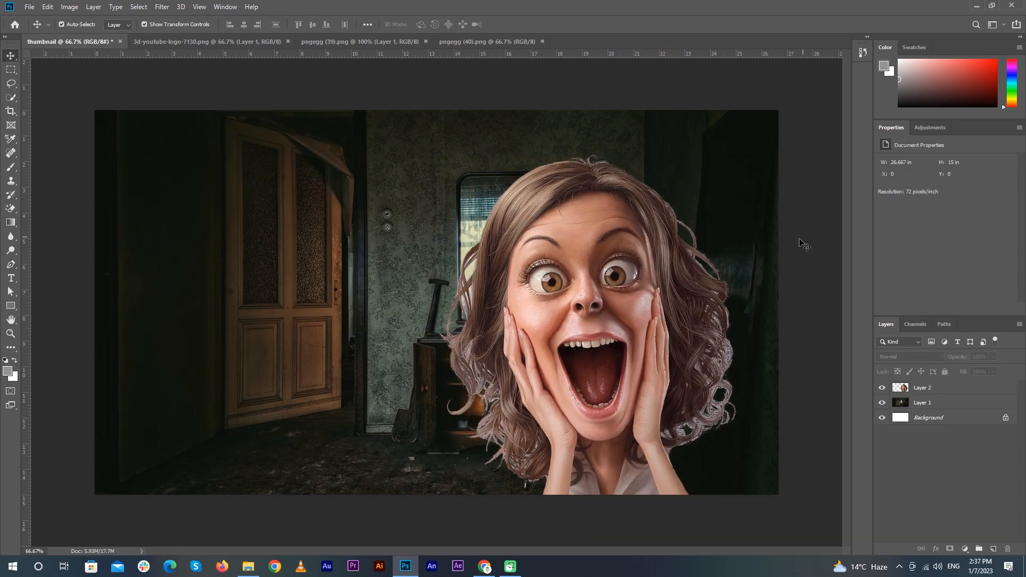
# - Add a new layer directly above the room photo and fill it with black
pyautogui.click(940, 406)
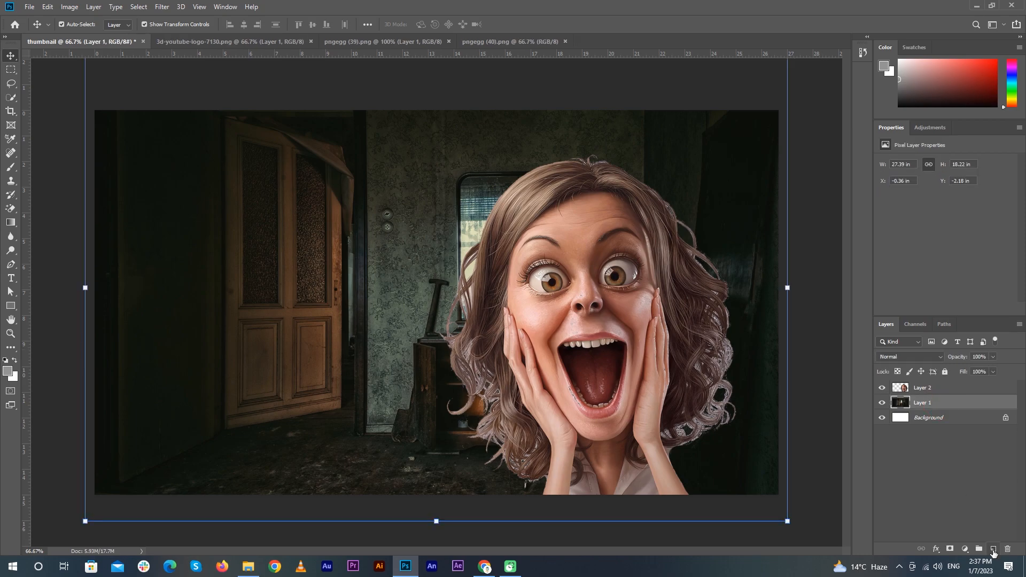
pyautogui.click(994, 550)
pyautogui.hotkey('alt', 'BackSpace')
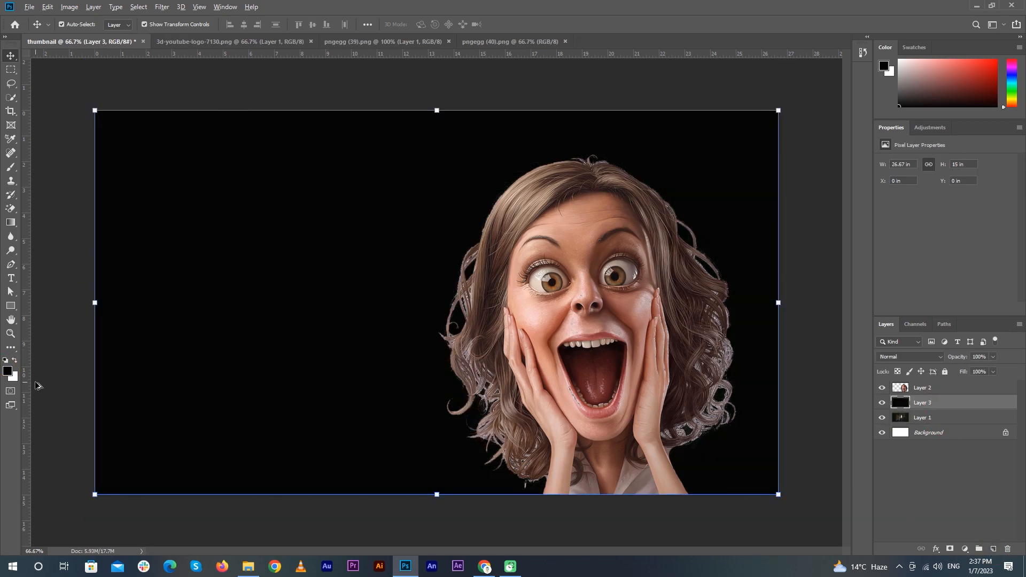
# - Set the black layer's fill to 70% to darken the room photo
pyautogui.moveTo(980, 383)
pyautogui.mouseDown()
pyautogui.moveTo(959, 383)
pyautogui.moveTo(971, 383)
pyautogui.mouseUp()
pyautogui.press('BackSpace')
pyautogui.write('80')
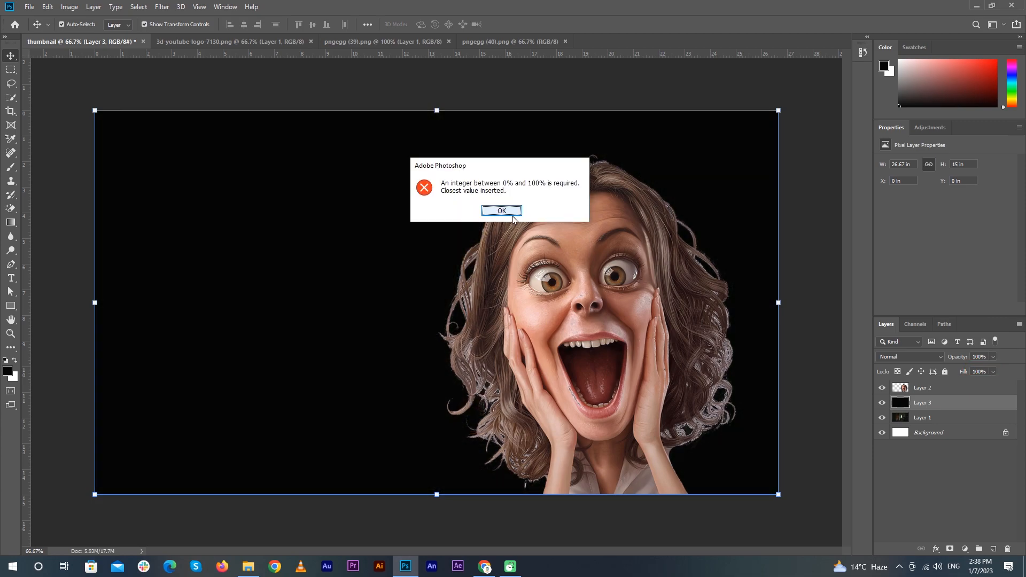
pyautogui.click(513, 214)
pyautogui.write('80')
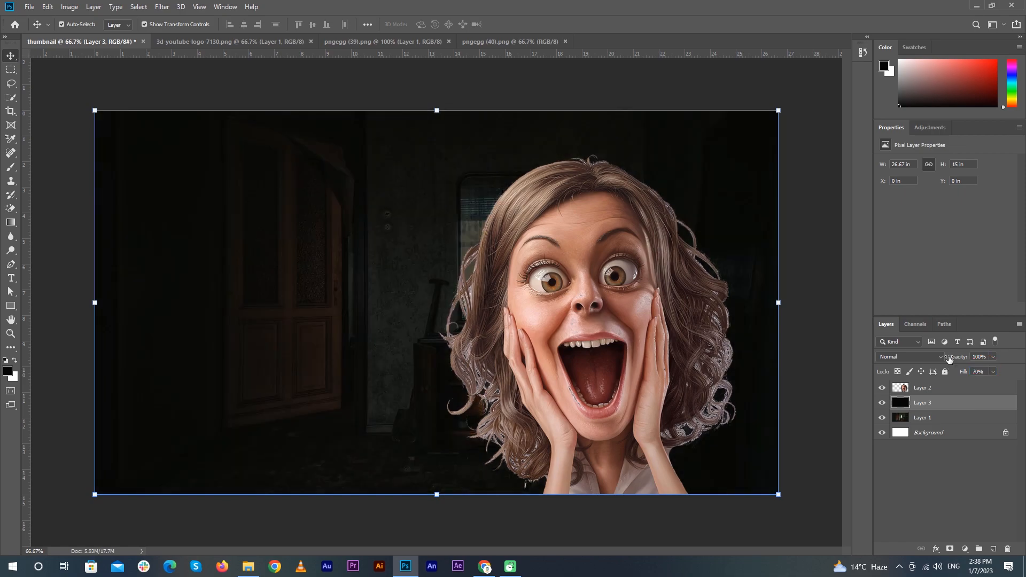
pyautogui.click(799, 270)
# - Add a new layer directly below the woman cutout and set the brush's foreground color to blue 0054ff
pyautogui.click(992, 549)
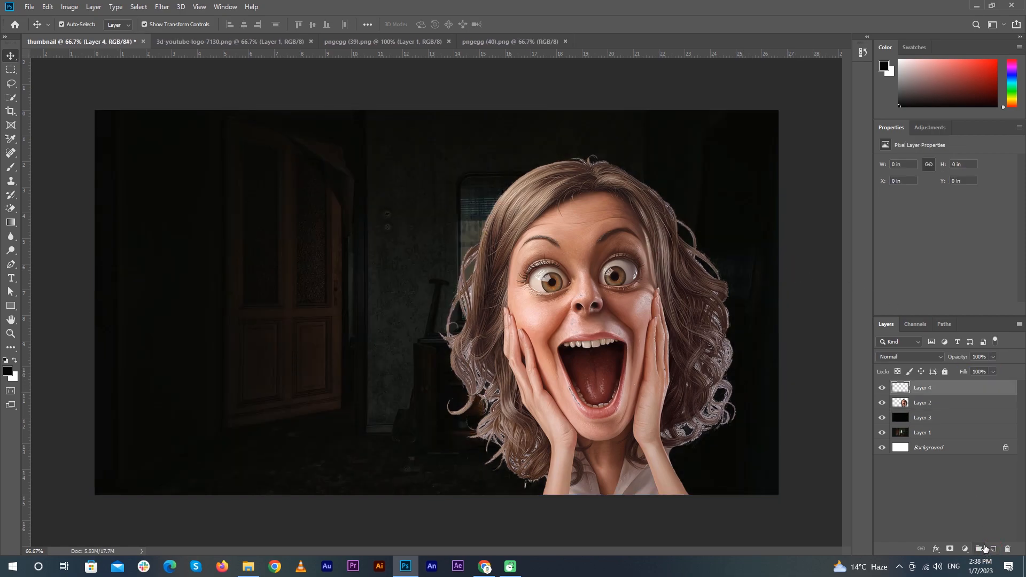
pyautogui.moveTo(958, 392); pyautogui.dragTo(956, 409)
pyautogui.press('b')
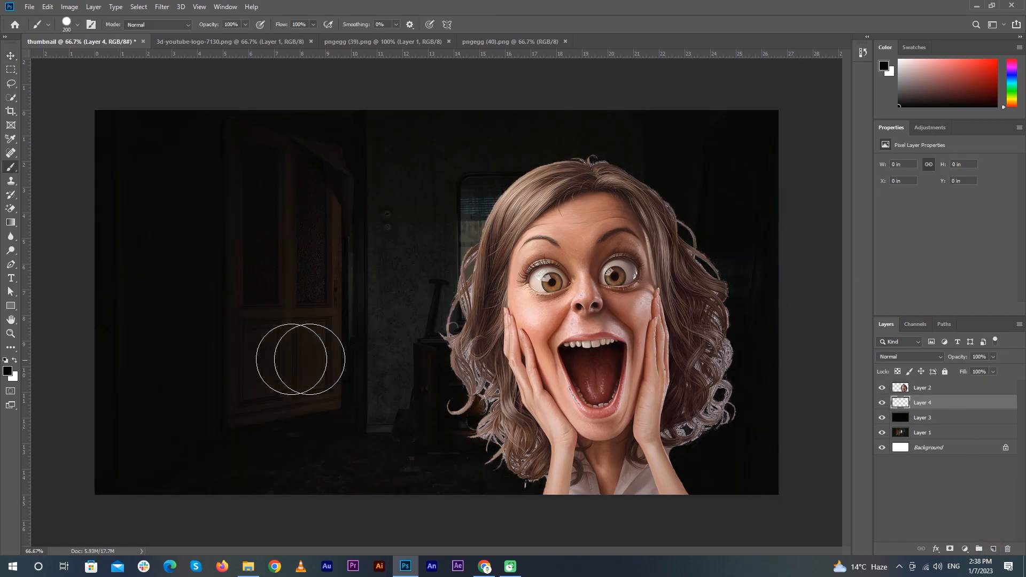
pyautogui.click(7, 372)
pyautogui.click(799, 300)
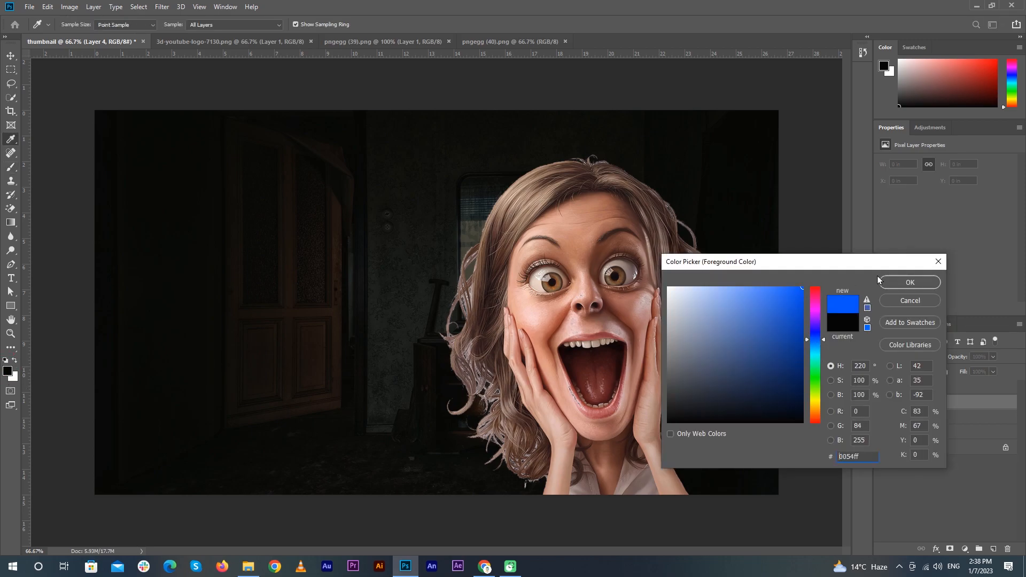
pyautogui.click(910, 282)
# - Paint a blue glow behind the woman's left side with a soft 500 px brush at 43% opacity and 12% flow
pyautogui.press(']')
pyautogui.press(']')
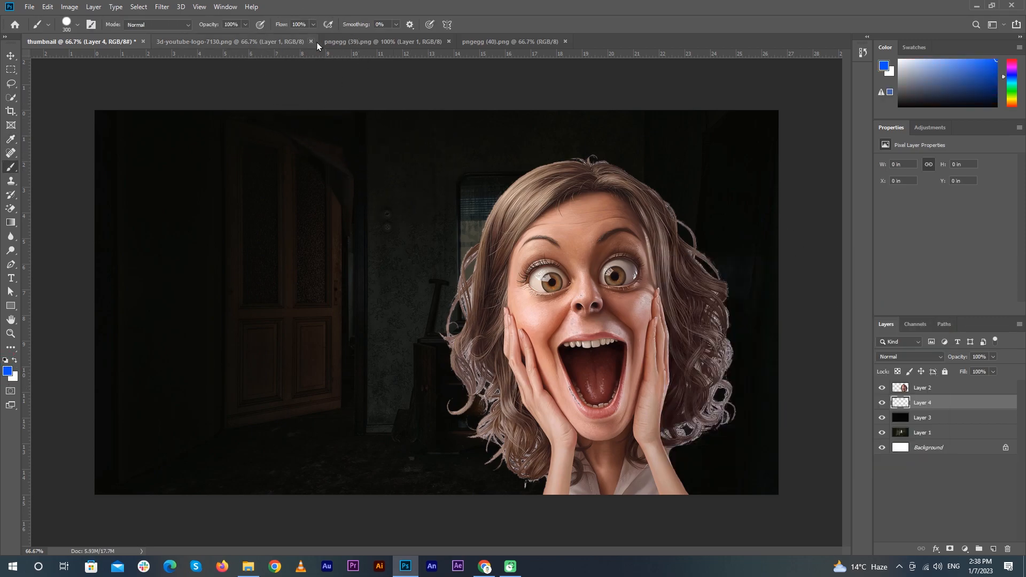
pyautogui.click(77, 24)
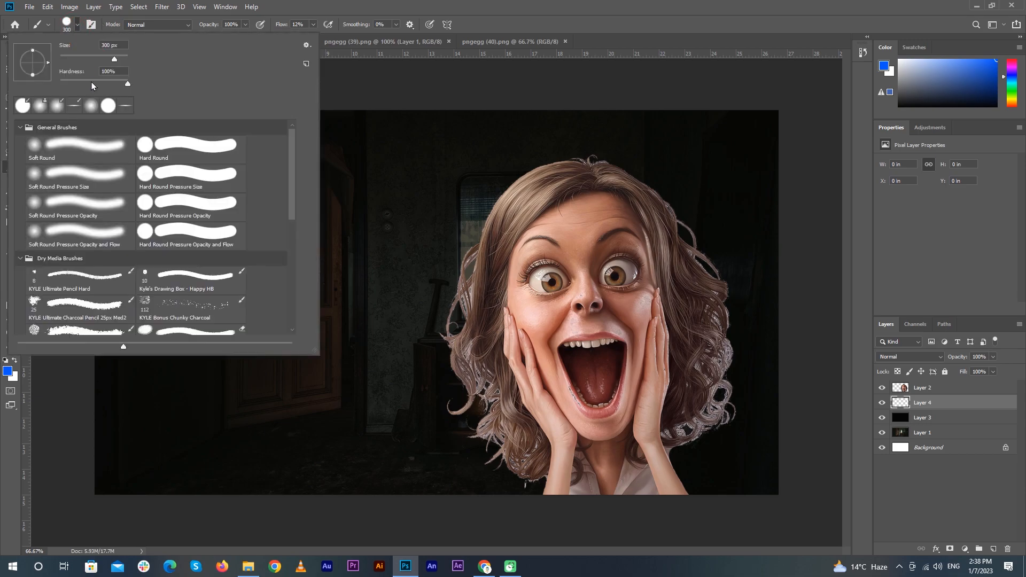
pyautogui.click(571, 2)
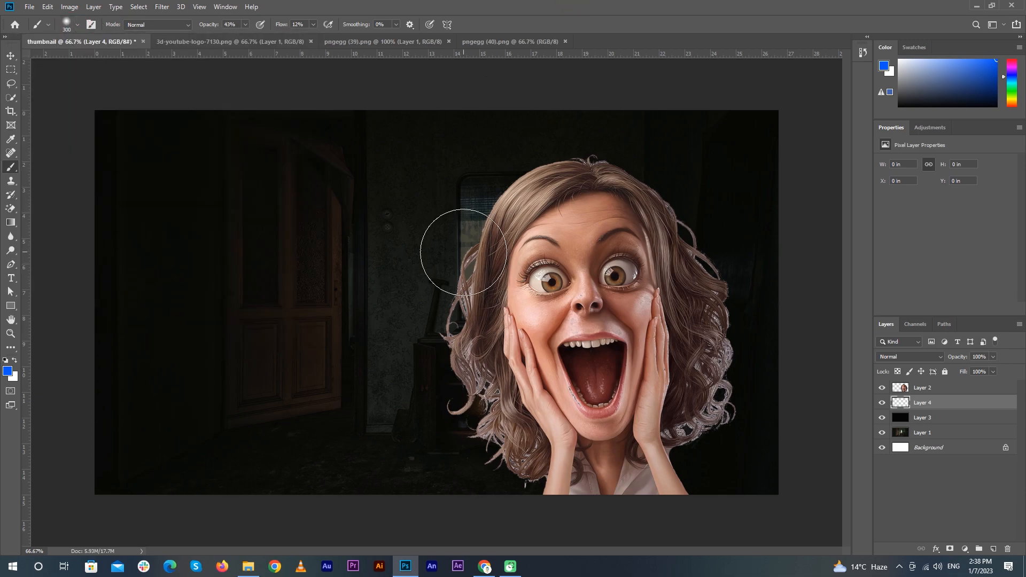
pyautogui.press(']')
pyautogui.press(']')
pyautogui.moveTo(458, 230)
pyautogui.mouseDown()
pyautogui.moveTo(451, 256)
pyautogui.moveTo(531, 458)
pyautogui.moveTo(468, 346)
pyautogui.moveTo(496, 299)
pyautogui.moveTo(470, 202)
pyautogui.moveTo(423, 274)
pyautogui.moveTo(437, 312)
pyautogui.moveTo(435, 188)
pyautogui.moveTo(389, 293)
pyautogui.moveTo(434, 400)
pyautogui.moveTo(525, 229)
pyautogui.moveTo(440, 309)
pyautogui.moveTo(458, 424)
pyautogui.moveTo(530, 448)
pyautogui.moveTo(481, 447)
pyautogui.moveTo(598, 470)
pyautogui.moveTo(524, 225)
pyautogui.moveTo(506, 422)
pyautogui.mouseUp()
# - Add another layer below the woman and paint an orange glow behind her right side
pyautogui.click(993, 548)
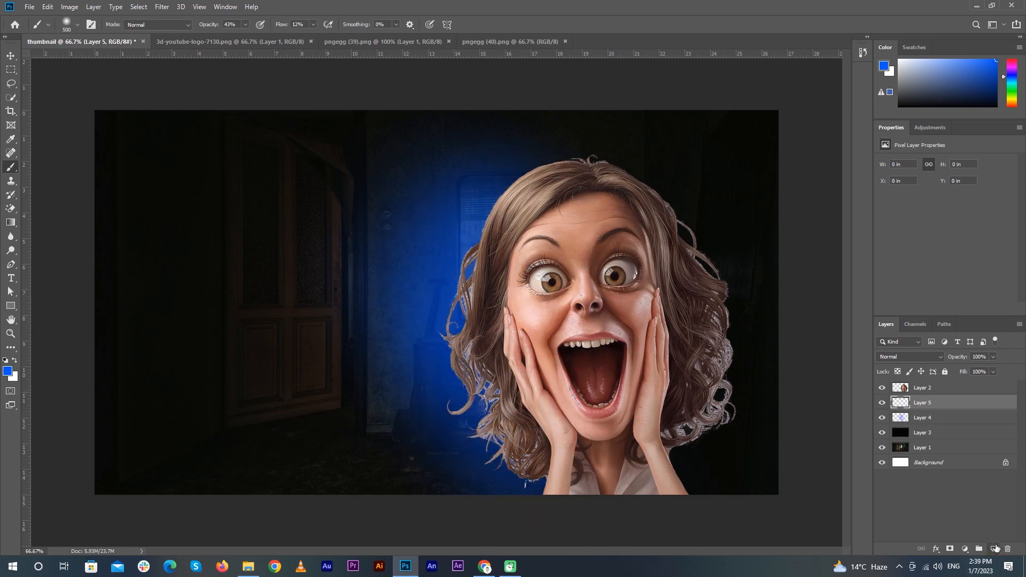
pyautogui.click(8, 371)
pyautogui.write('fea305')
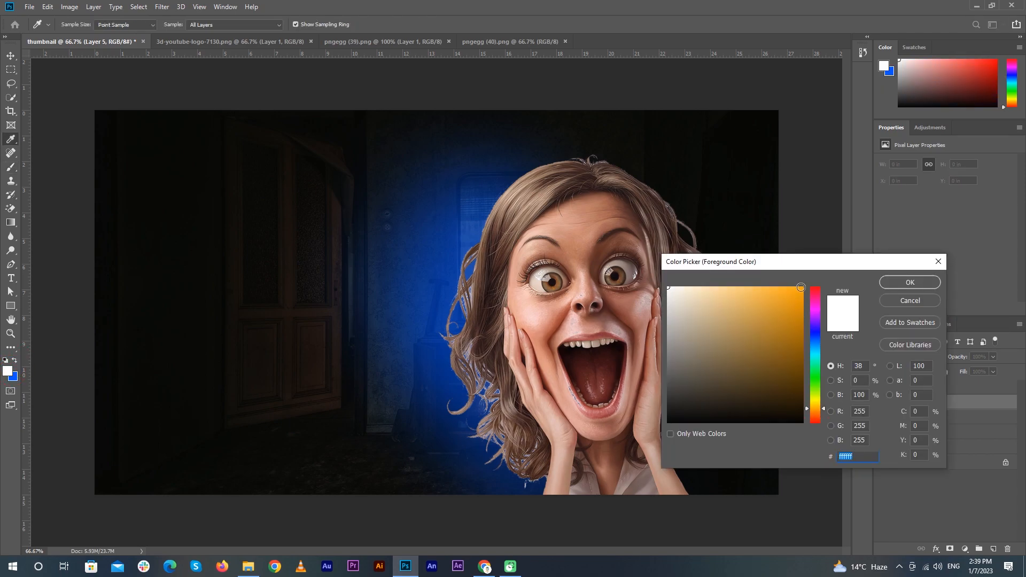
pyautogui.click(816, 413)
pyautogui.click(915, 279)
pyautogui.moveTo(653, 215)
pyautogui.mouseDown()
pyautogui.moveTo(592, 238)
pyautogui.moveTo(602, 201)
pyautogui.moveTo(655, 245)
pyautogui.moveTo(673, 431)
pyautogui.moveTo(697, 342)
pyautogui.moveTo(674, 486)
pyautogui.moveTo(683, 487)
pyautogui.moveTo(684, 315)
pyautogui.moveTo(670, 219)
pyautogui.moveTo(689, 252)
pyautogui.moveTo(647, 237)
pyautogui.moveTo(556, 289)
pyautogui.moveTo(543, 258)
pyautogui.moveTo(536, 353)
pyautogui.moveTo(645, 454)
pyautogui.moveTo(610, 442)
pyautogui.moveTo(567, 333)
pyautogui.moveTo(685, 371)
pyautogui.mouseUp()
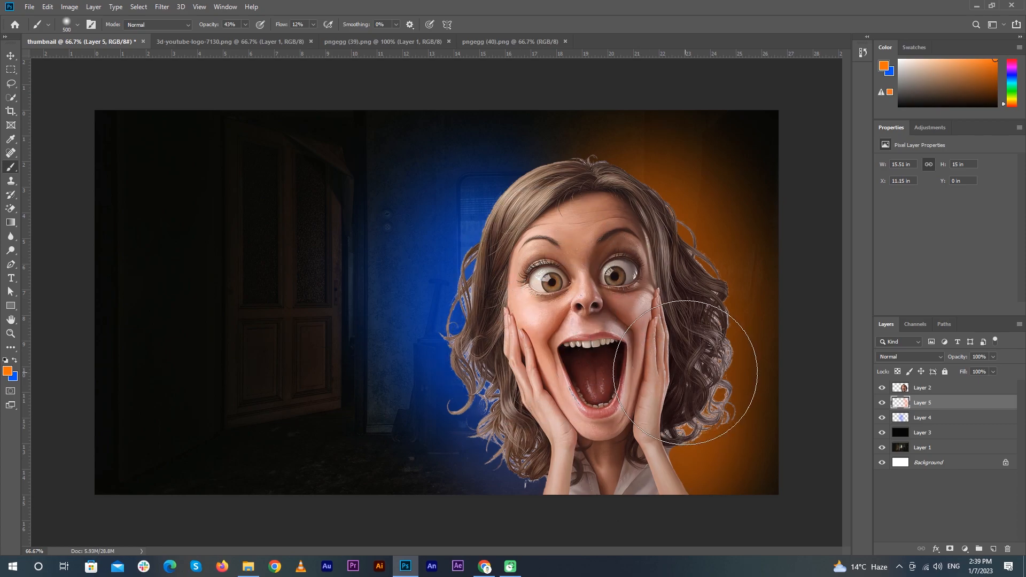
# - Add a layer above the woman and brush orange light over the right side of her hair and face
pyautogui.click(992, 548)
pyautogui.moveTo(940, 388); pyautogui.dragTo(940, 407)
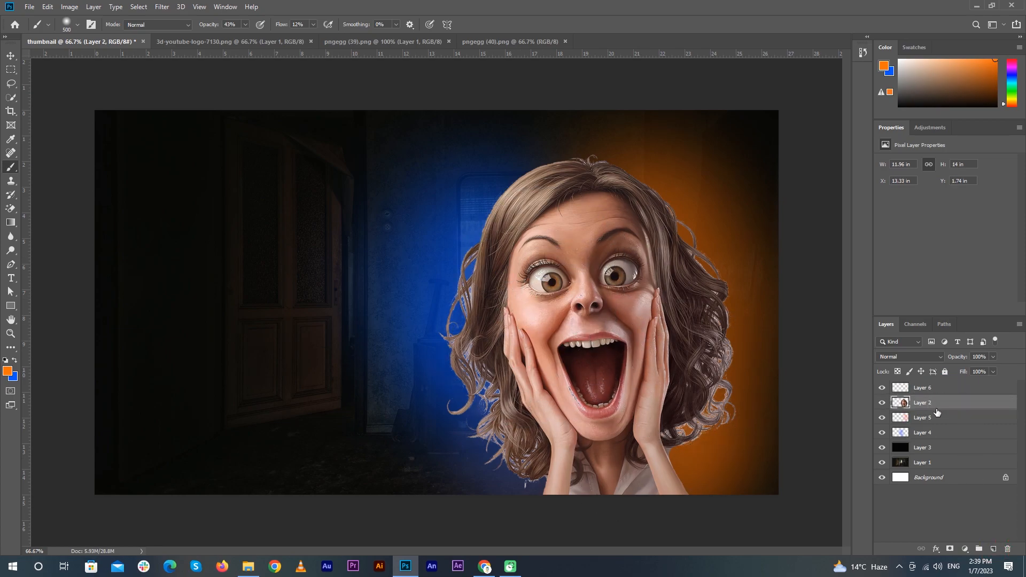
pyautogui.click(941, 387)
pyautogui.moveTo(680, 204)
pyautogui.mouseDown()
pyautogui.moveTo(689, 229)
pyautogui.moveTo(687, 330)
pyautogui.moveTo(704, 342)
pyautogui.moveTo(706, 388)
pyautogui.moveTo(684, 442)
pyautogui.moveTo(754, 481)
pyautogui.moveTo(626, 210)
pyautogui.moveTo(666, 261)
pyautogui.moveTo(674, 243)
pyautogui.moveTo(706, 437)
pyautogui.moveTo(752, 466)
pyautogui.mouseUp()
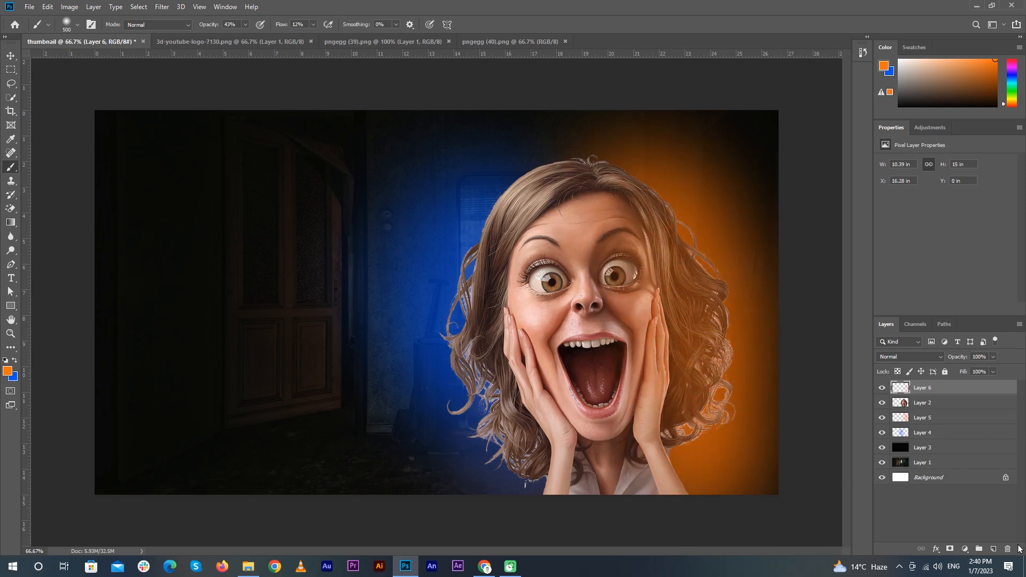
# - Add another top layer and brush blue light over the left side of the woman's hair, face and hand
pyautogui.click(992, 549)
pyautogui.press('x')
pyautogui.moveTo(458, 217)
pyautogui.mouseDown()
pyautogui.moveTo(424, 321)
pyautogui.moveTo(509, 282)
pyautogui.moveTo(584, 531)
pyautogui.moveTo(492, 252)
pyautogui.moveTo(503, 192)
pyautogui.moveTo(554, 202)
pyautogui.moveTo(474, 470)
pyautogui.moveTo(492, 441)
pyautogui.moveTo(479, 509)
pyautogui.mouseUp()
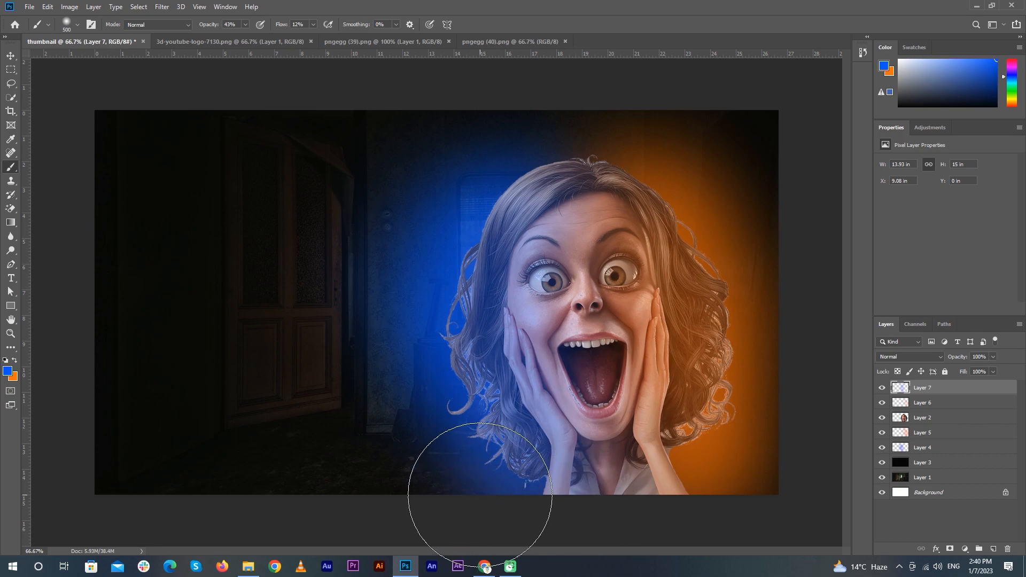
pyautogui.moveTo(653, 356)
pyautogui.mouseDown()
pyautogui.moveTo(531, 278)
pyautogui.moveTo(504, 278)
pyautogui.moveTo(512, 220)
pyautogui.moveTo(485, 331)
pyautogui.moveTo(539, 482)
pyautogui.moveTo(556, 468)
pyautogui.moveTo(528, 522)
pyautogui.mouseUp()
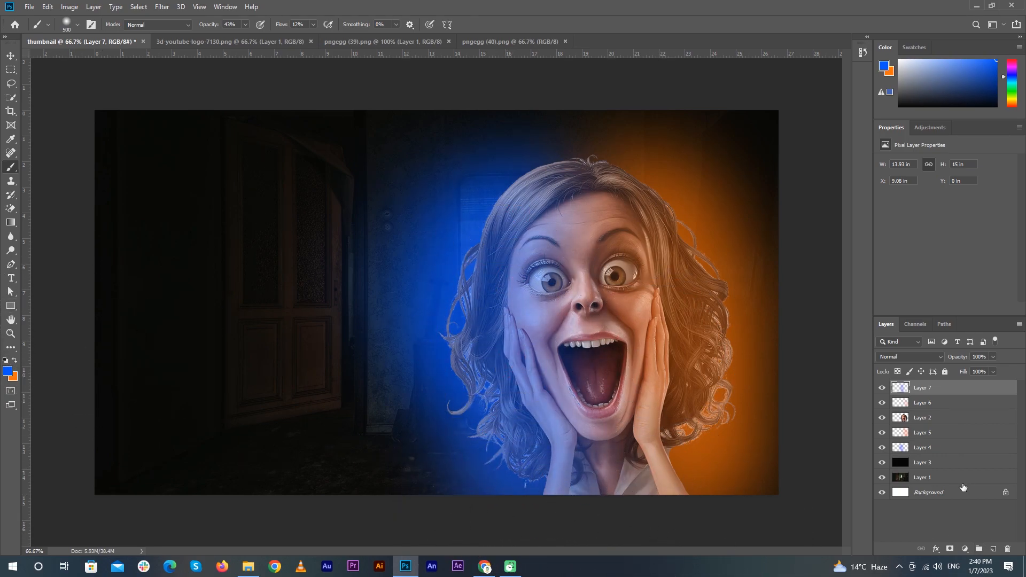
# - Add a layer directly below the woman cutout and paint a faint white glow behind her with a soft 1000 px brush
pyautogui.click(951, 432)
pyautogui.click(993, 549)
pyautogui.click(8, 371)
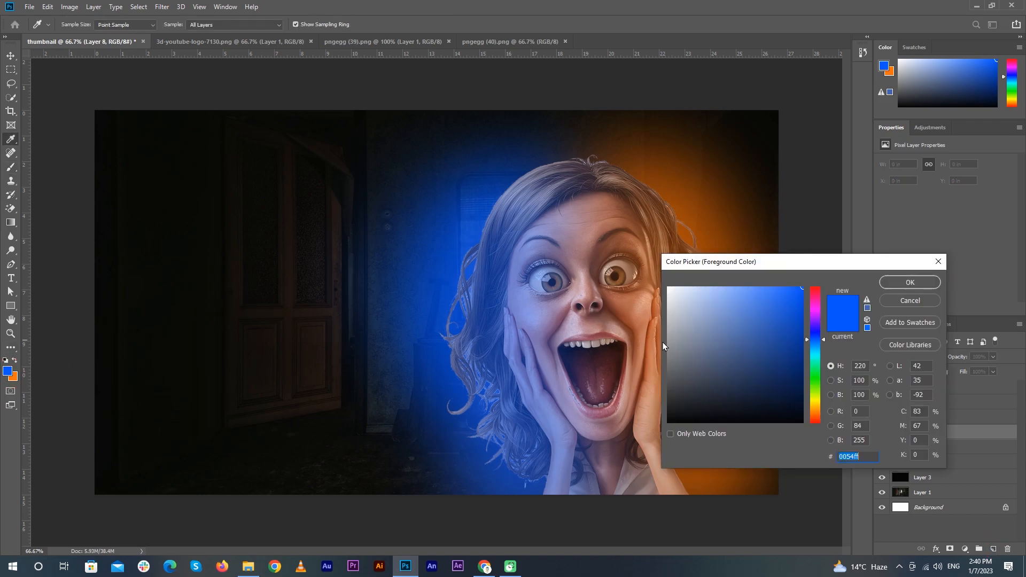
pyautogui.click(667, 288)
pyautogui.click(910, 282)
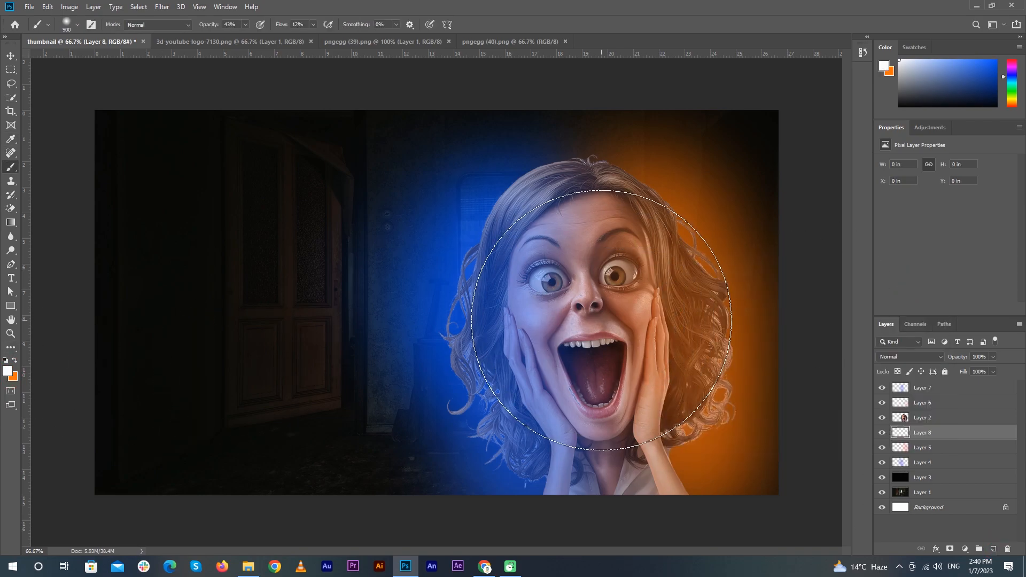
pyautogui.moveTo(596, 313)
pyautogui.mouseDown()
pyautogui.moveTo(586, 306)
pyautogui.moveTo(561, 343)
pyautogui.moveTo(563, 302)
pyautogui.moveTo(598, 340)
pyautogui.mouseUp()
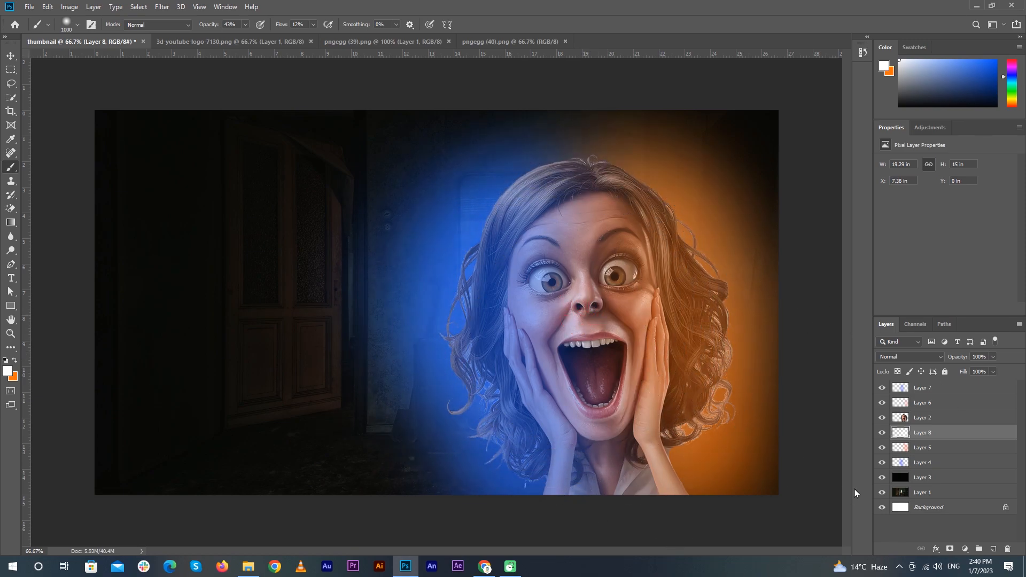
# - Set the foreground color to red and paint a red glow behind the woman and over the room's upper-left area
pyautogui.click(4, 367)
pyautogui.moveTo(815, 294); pyautogui.dragTo(821, 283)
pyautogui.moveTo(794, 290); pyautogui.dragTo(820, 280)
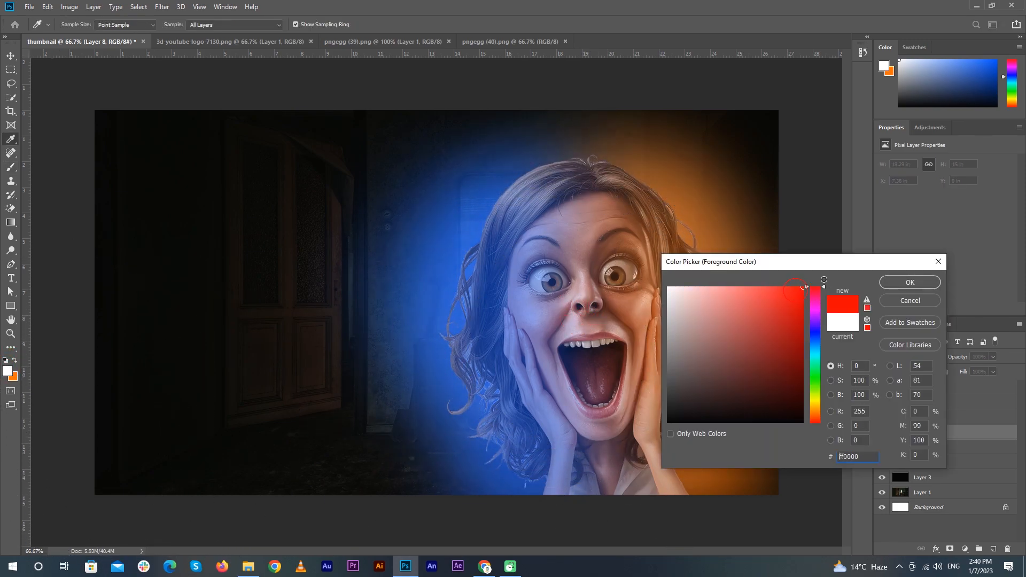
pyautogui.click(909, 282)
pyautogui.press('b')
pyautogui.moveTo(606, 282)
pyautogui.mouseDown()
pyautogui.moveTo(543, 460)
pyautogui.moveTo(576, 435)
pyautogui.moveTo(581, 466)
pyautogui.moveTo(563, 271)
pyautogui.moveTo(596, 307)
pyautogui.moveTo(190, 217)
pyautogui.moveTo(232, 128)
pyautogui.mouseUp()
pyautogui.press('v')
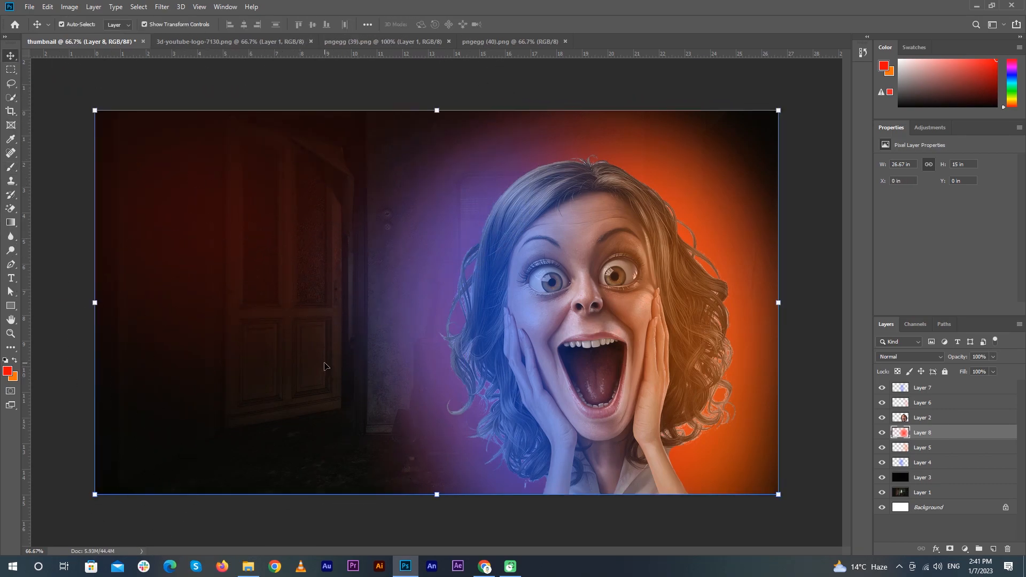
pyautogui.click(309, 85)
# - Lock the room photo layer and the black overlay layer
pyautogui.click(946, 497)
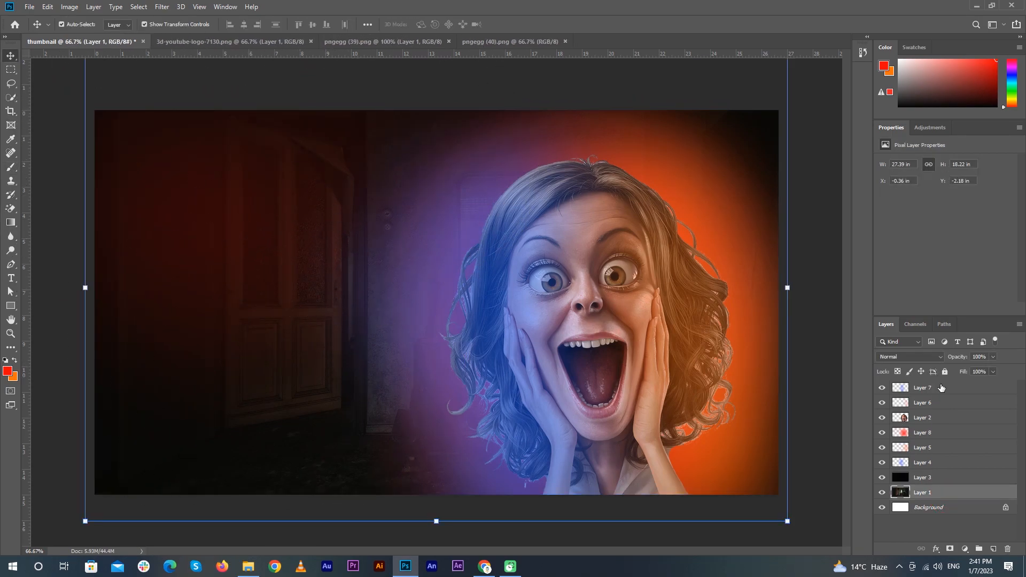
pyautogui.click(944, 371)
pyautogui.click(973, 481)
pyautogui.click(944, 373)
pyautogui.click(813, 307)
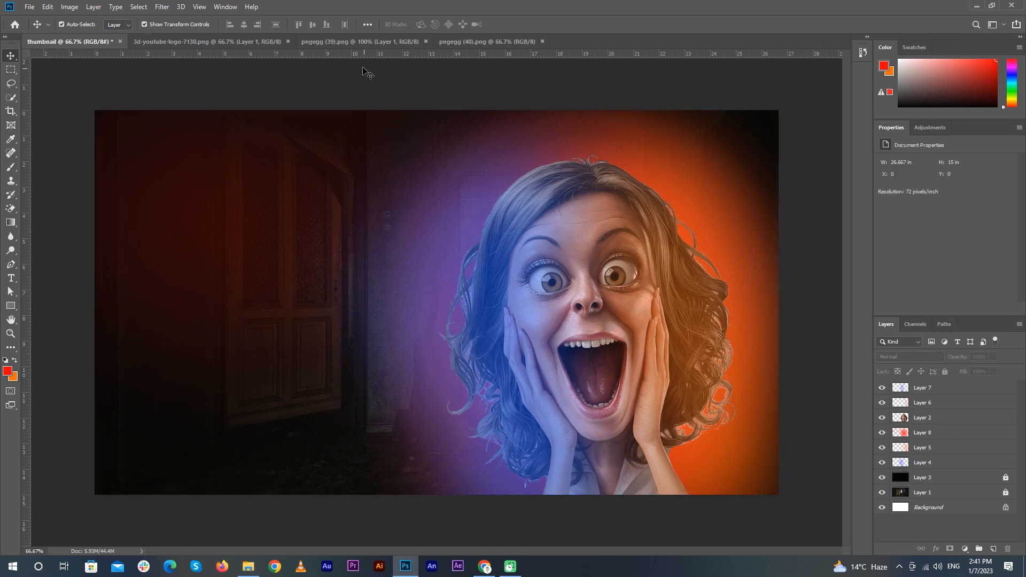
# - Copy the 3D YouTube logo into the thumbnail, shrink it, and place it near the canvas's upper-left corner
pyautogui.click(267, 46)
pyautogui.moveTo(434, 287); pyautogui.dragTo(345, 306)
pyautogui.moveTo(227, 250); pyautogui.dragTo(280, 327)
pyautogui.moveTo(459, 110); pyautogui.dragTo(115, 334)
pyautogui.moveTo(133, 420); pyautogui.dragTo(172, 196)
pyautogui.moveTo(216, 240); pyautogui.dragTo(225, 228)
pyautogui.moveTo(177, 201); pyautogui.dragTo(161, 133)
pyautogui.click(513, 24)
# - Add a red Outer Glow to the YouTube logo with 88% opacity, 0% spread and 158 px size
pyautogui.doubleClick(939, 389)
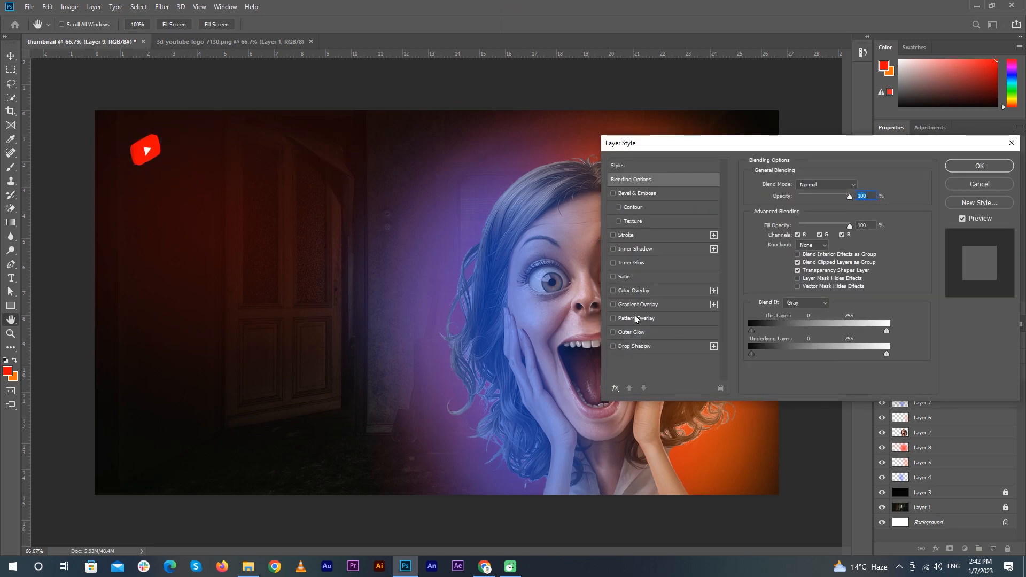
pyautogui.click(631, 331)
pyautogui.click(775, 222)
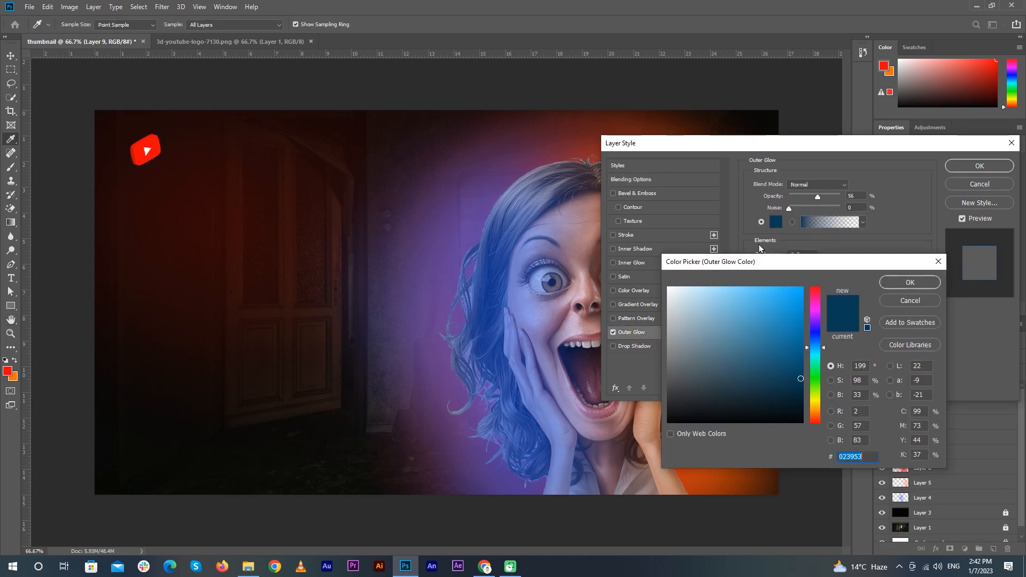
pyautogui.click(910, 284)
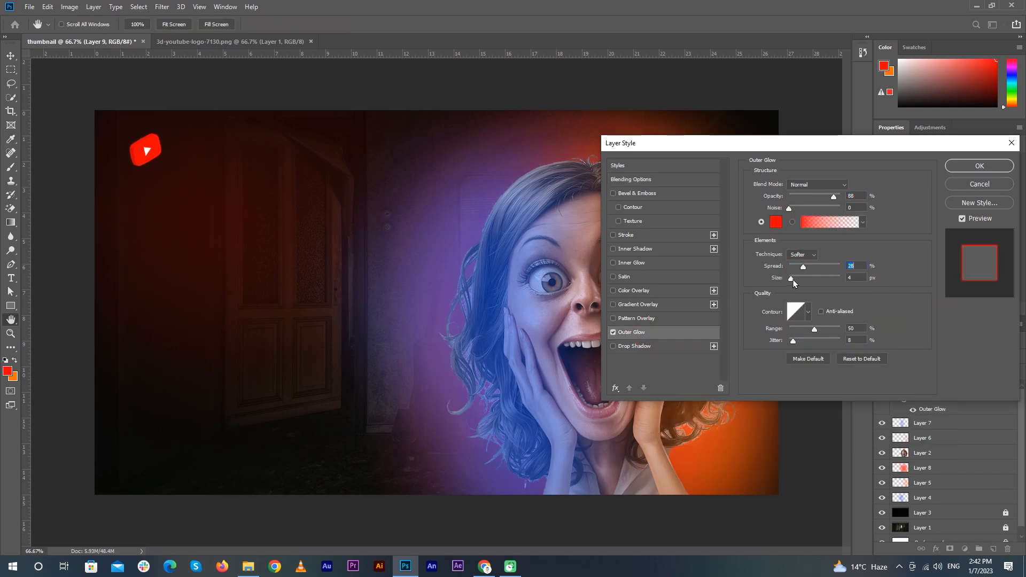
pyautogui.moveTo(799, 280); pyautogui.dragTo(805, 270)
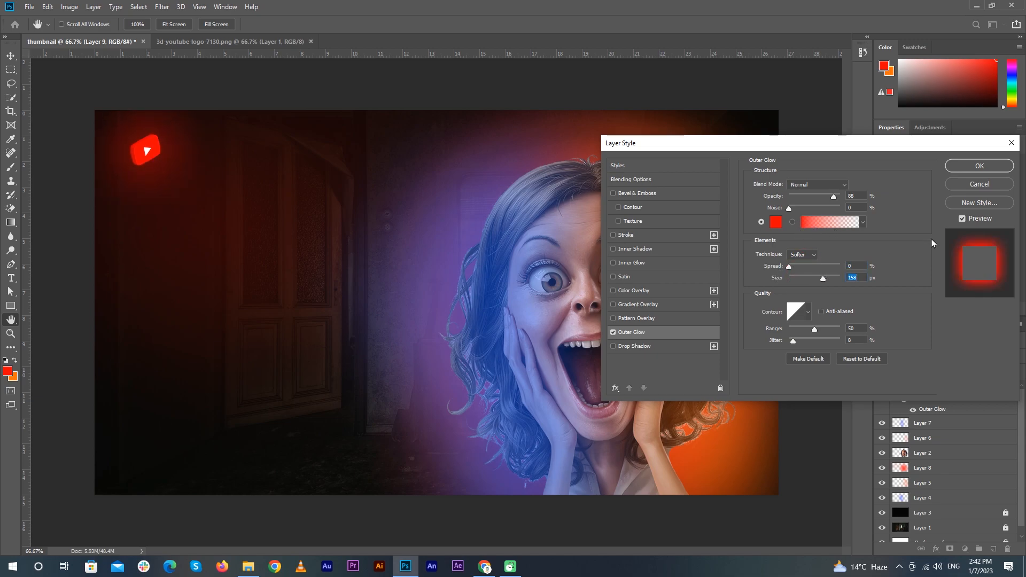
pyautogui.click(995, 164)
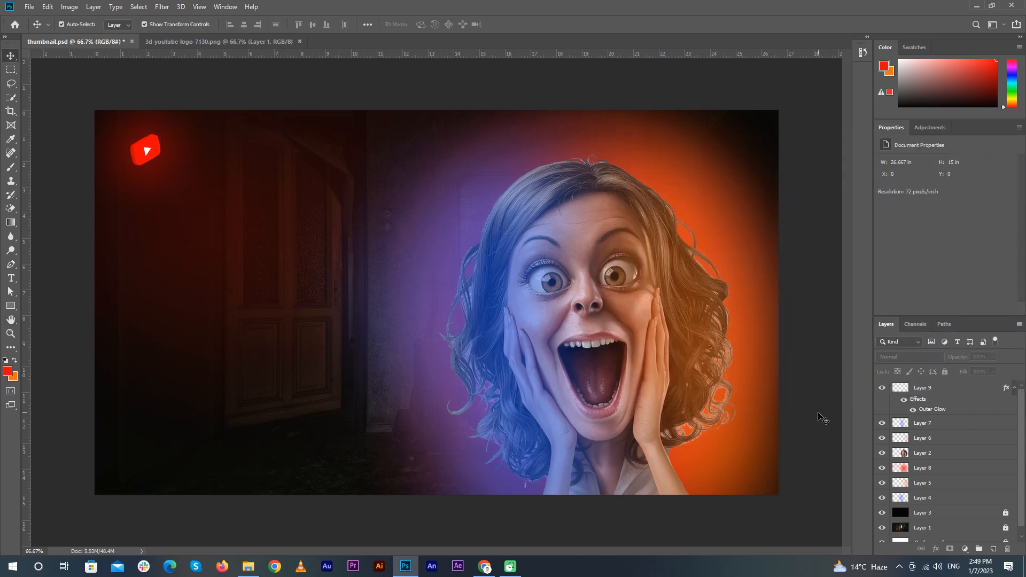
# - Add the text "THUMBNAIL" over the dark room area and set it in Poppins ExtraBold
pyautogui.click(193, 299)
pyautogui.write('THUMBNAIL')
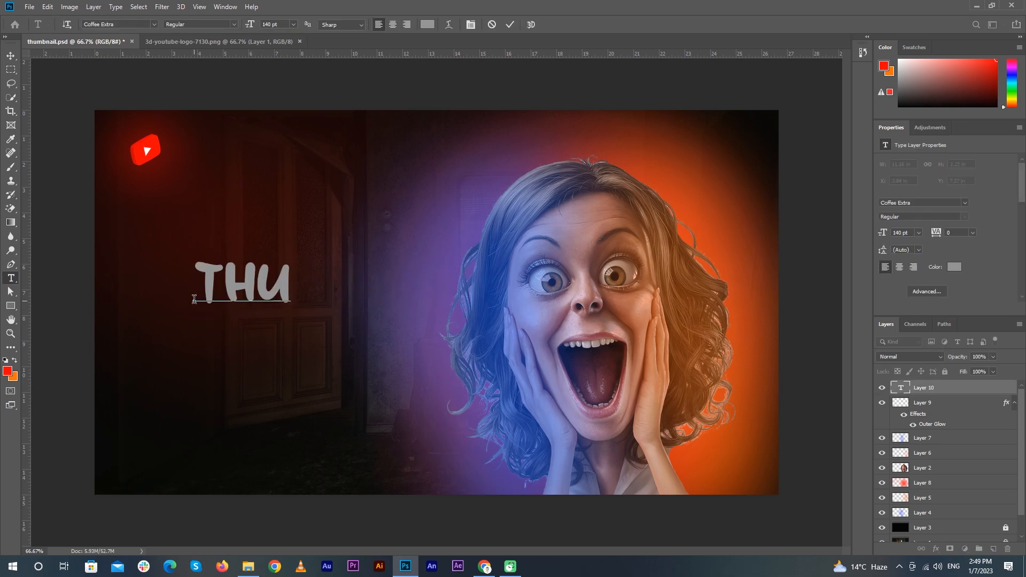
pyautogui.click(510, 24)
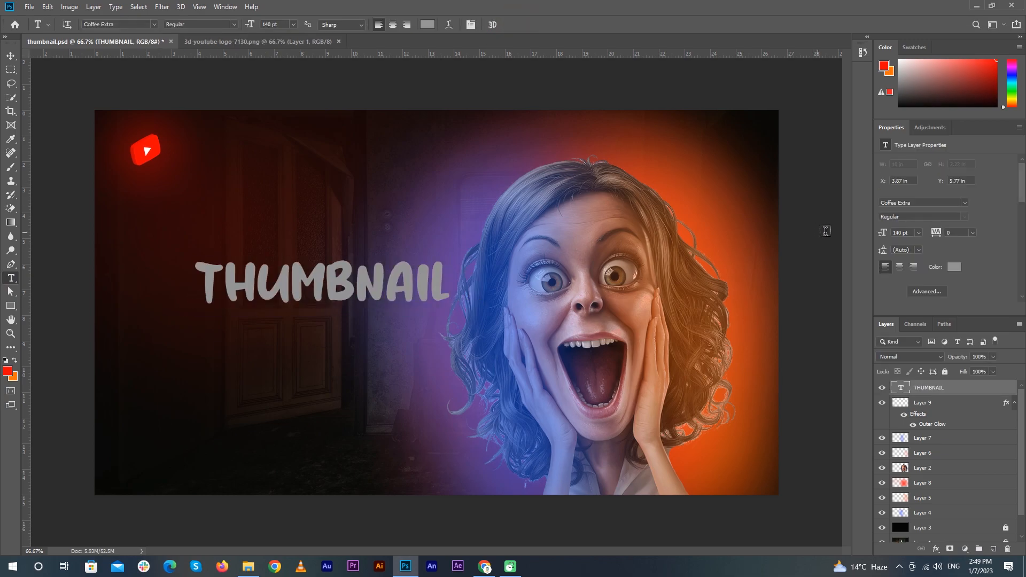
pyautogui.write('pop')
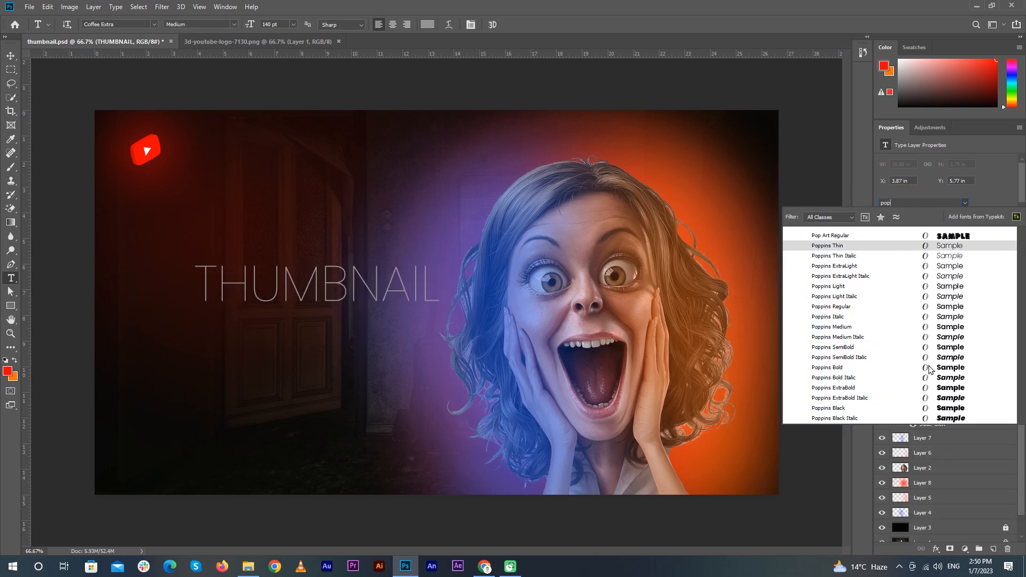
pyautogui.click(921, 388)
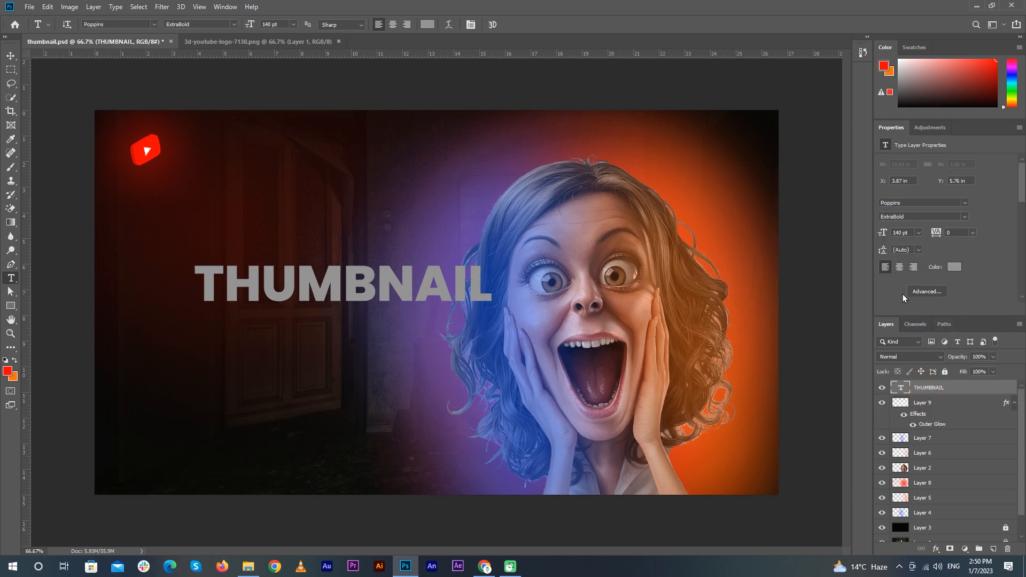
# - Move the THUMBNAIL text off the woman's hair to the empty area below the YouTube logo
pyautogui.press('v')
pyautogui.moveTo(478, 297); pyautogui.dragTo(403, 261)
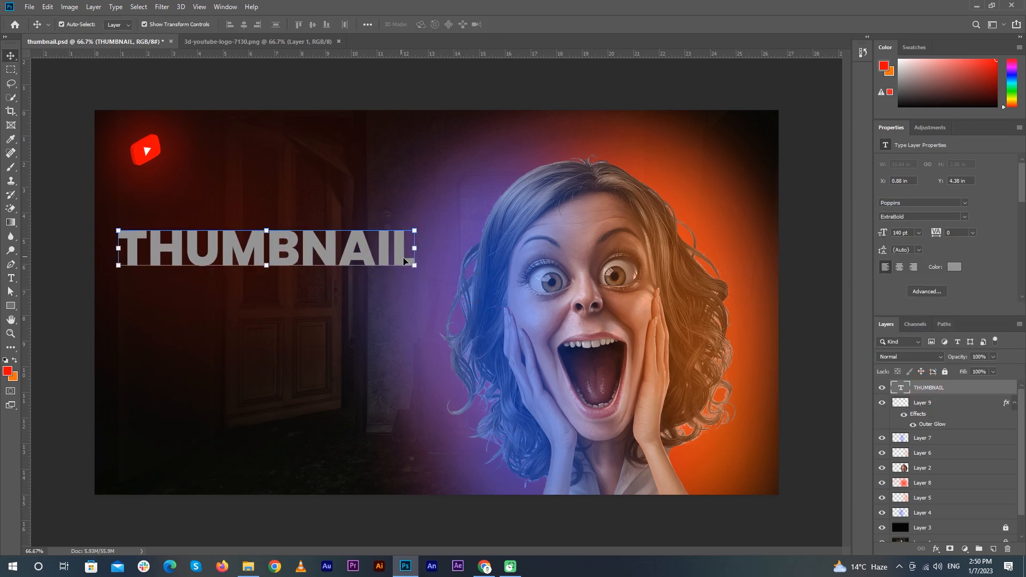
pyautogui.click(840, 246)
# - Change the THUMBNAIL text color to bright yellow
pyautogui.click(408, 253)
pyautogui.click(956, 271)
pyautogui.click(816, 400)
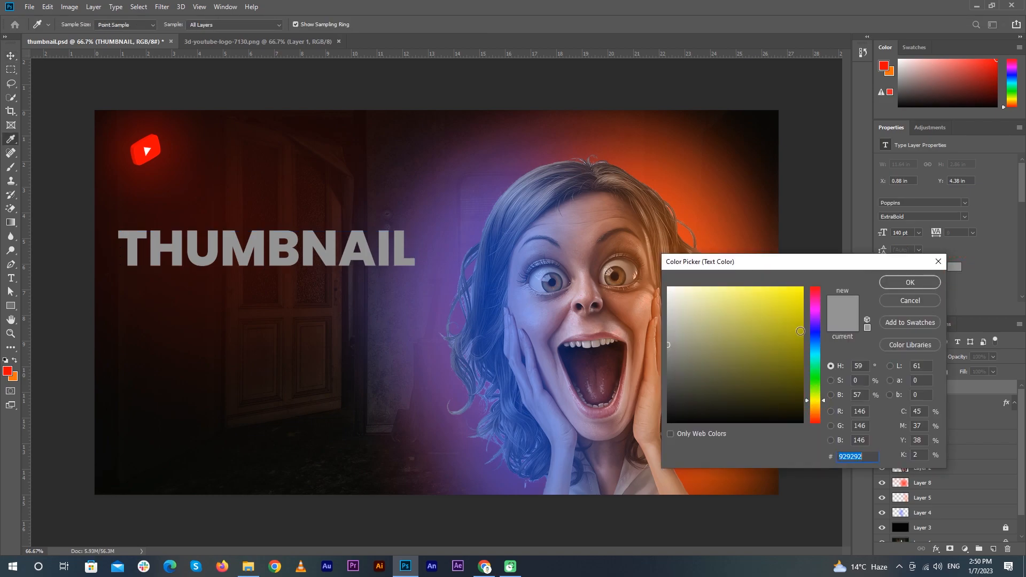
pyautogui.click(800, 289)
pyautogui.click(905, 278)
pyautogui.click(813, 266)
# - Lower the THUMBNAIL text slightly, duplicate it directly underneath, and change the copy's wording to "THAT GET VIEWS"
pyautogui.moveTo(350, 262); pyautogui.dragTo(348, 302)
pyautogui.keyDown('alt'); pyautogui.moveTo(348, 289); pyautogui.dragTo(353, 336); pyautogui.keyUp('alt')
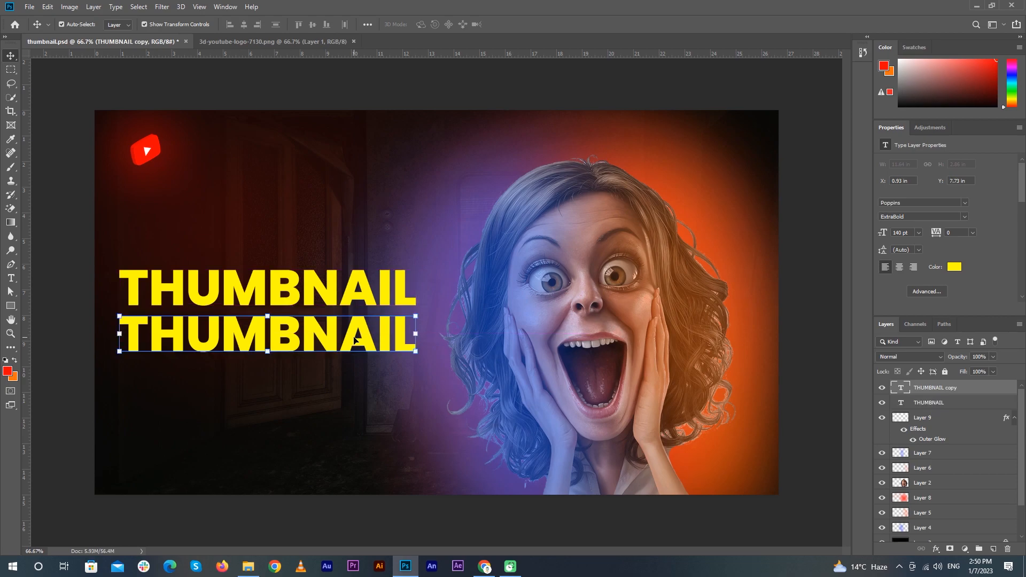
pyautogui.press('t')
pyautogui.click(354, 335)
pyautogui.moveTo(419, 325); pyautogui.dragTo(111, 331)
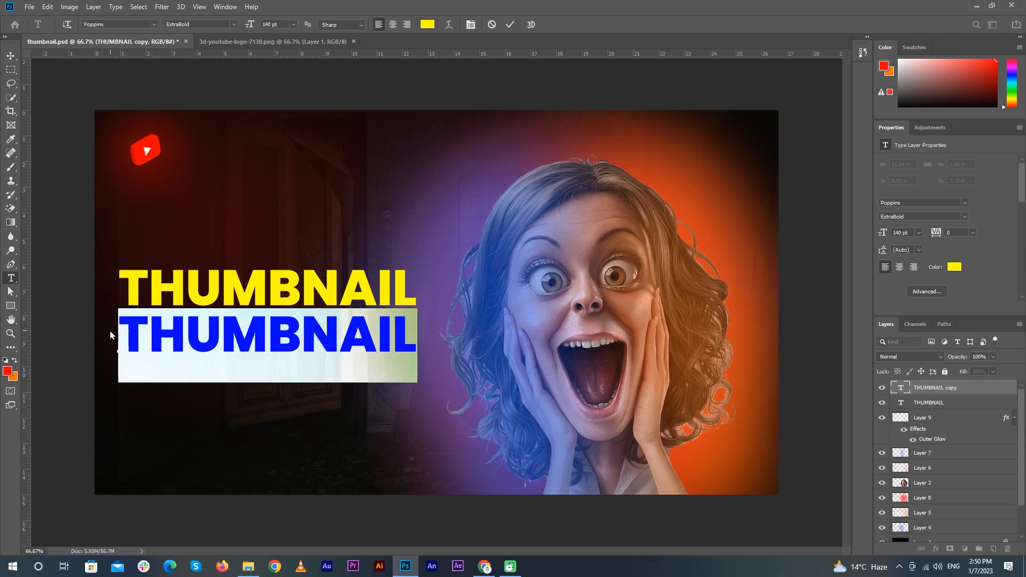
pyautogui.write('THAT')
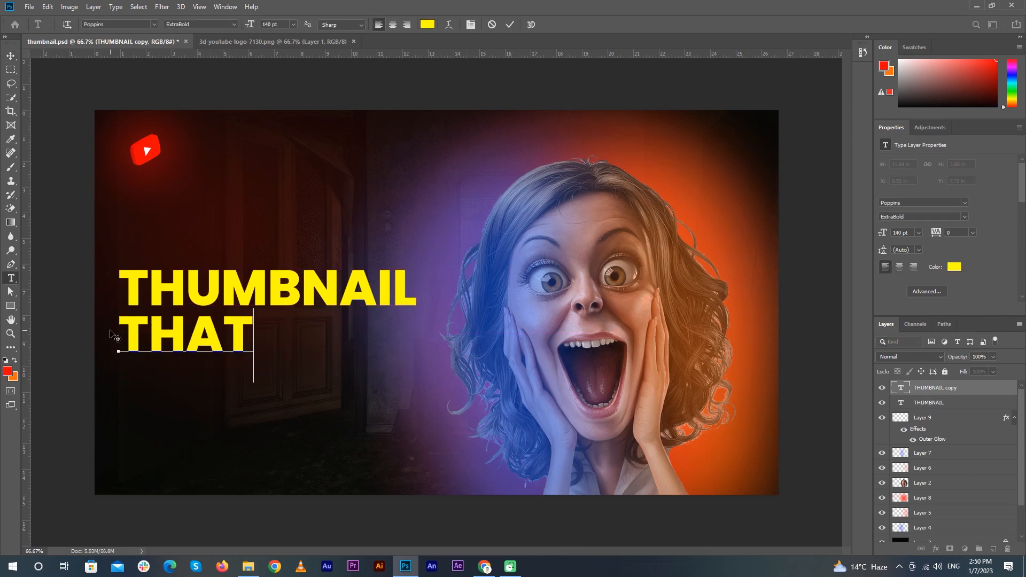
pyautogui.write(' GET')
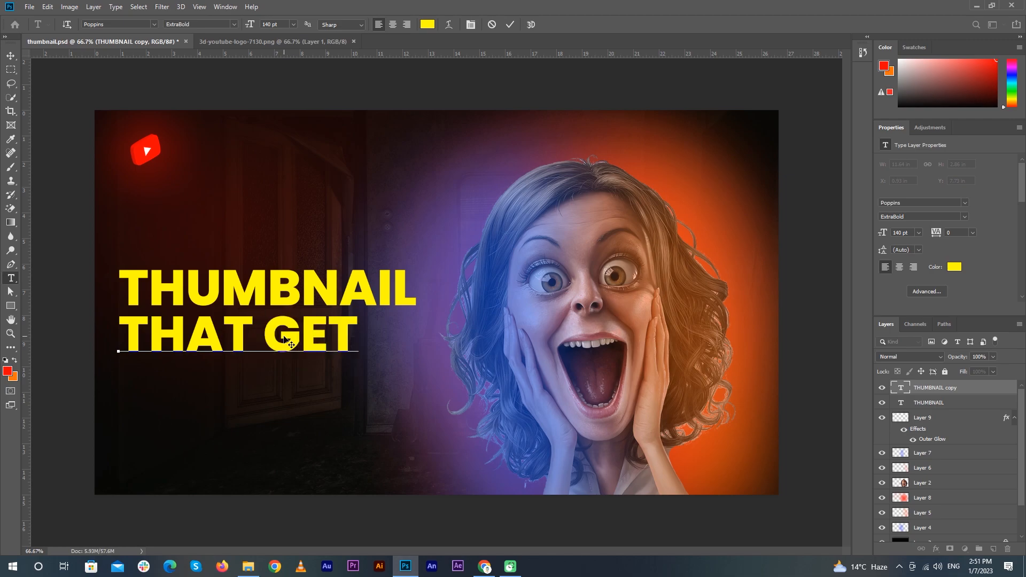
pyautogui.write(' VIEWS')
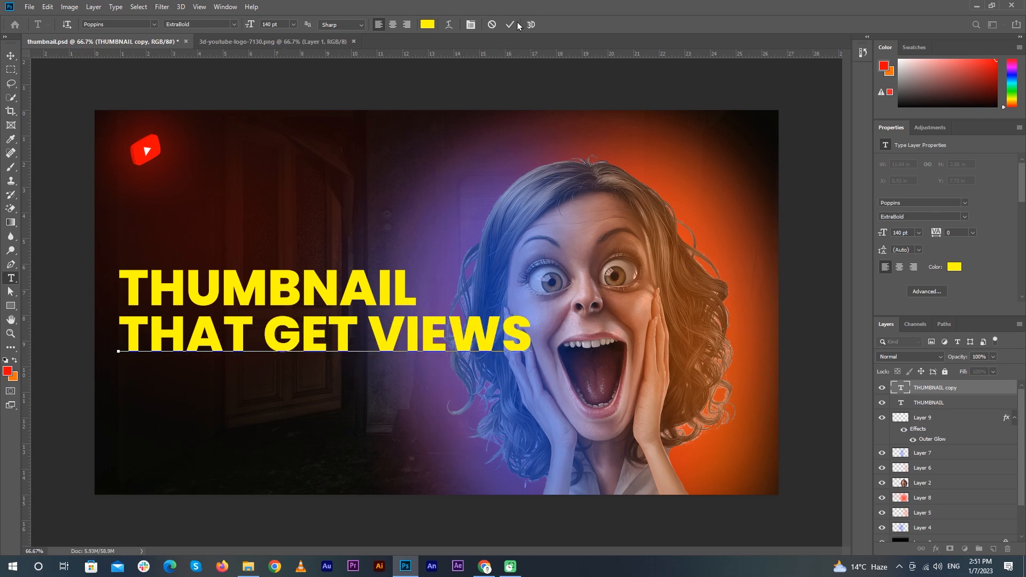
pyautogui.click(511, 24)
pyautogui.click(804, 208)
# - Set both the THUMBNAIL and THAT GET VIEWS text lines to Poppins SemiBold
pyautogui.click(390, 297)
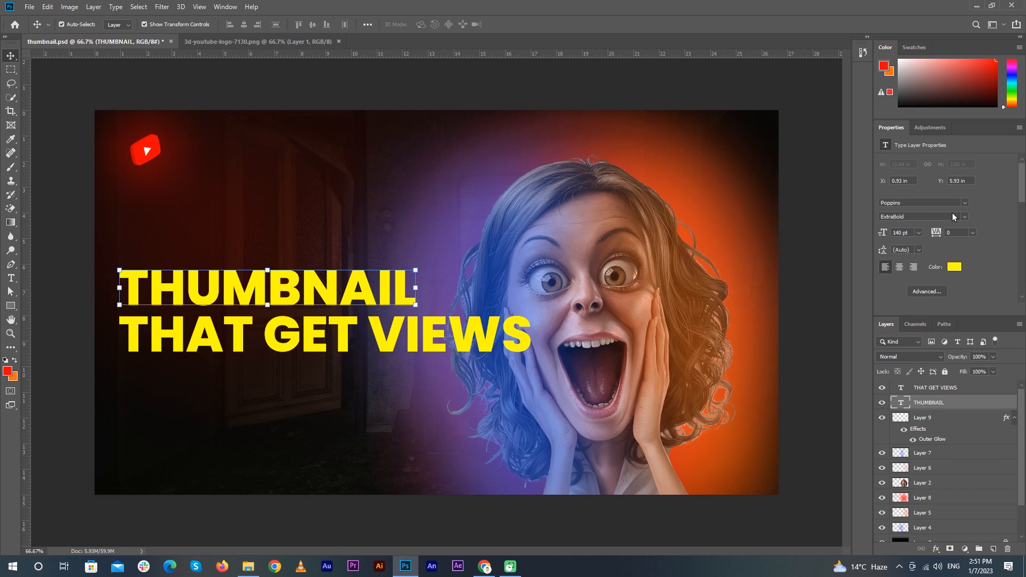
pyautogui.click(963, 217)
pyautogui.click(938, 313)
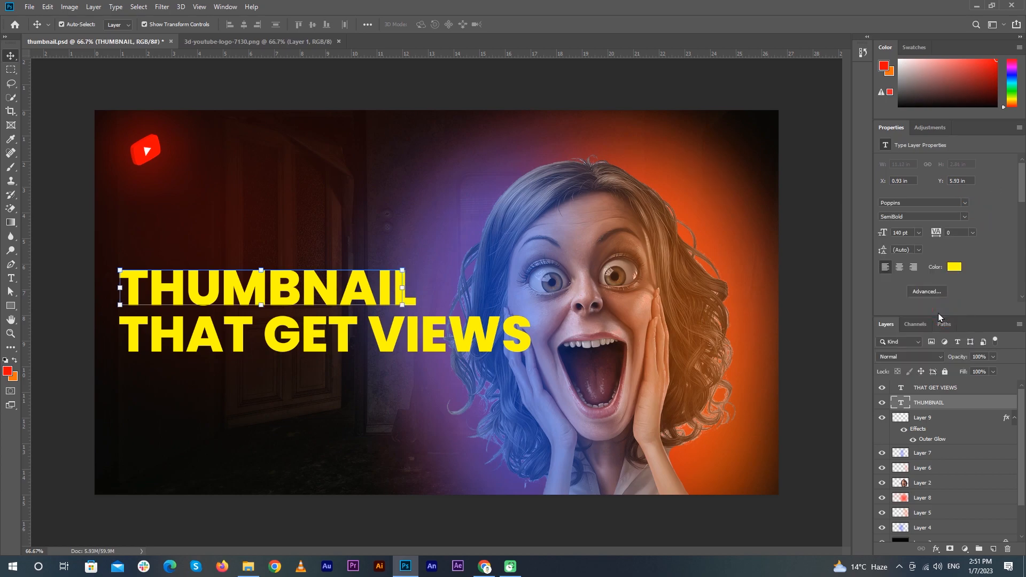
pyautogui.click(483, 346)
pyautogui.click(964, 217)
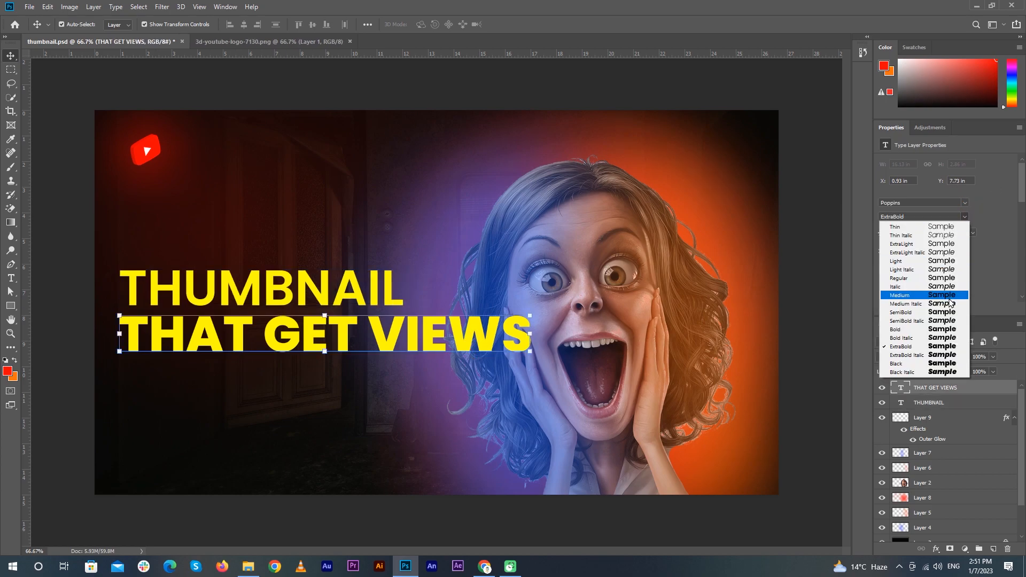
pyautogui.click(938, 310)
# - Try font sizes of 110, 72, 90 and 100 pt on the THAT GET VIEWS line
pyautogui.click(393, 293)
pyautogui.click(390, 335)
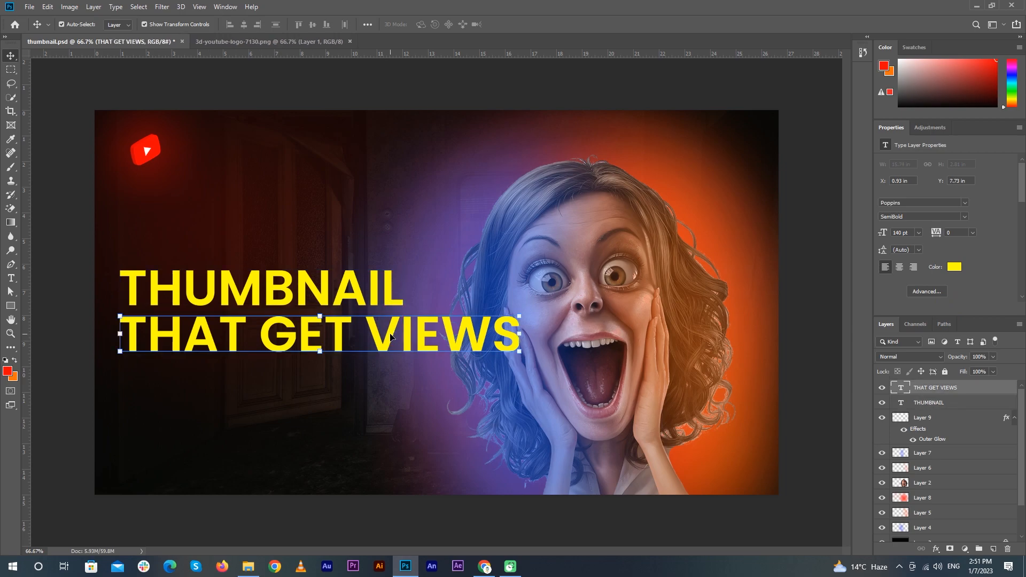
pyautogui.doubleClick(901, 233)
pyautogui.write('110')
pyautogui.press('Return')
pyautogui.click(918, 232)
pyautogui.click(914, 369)
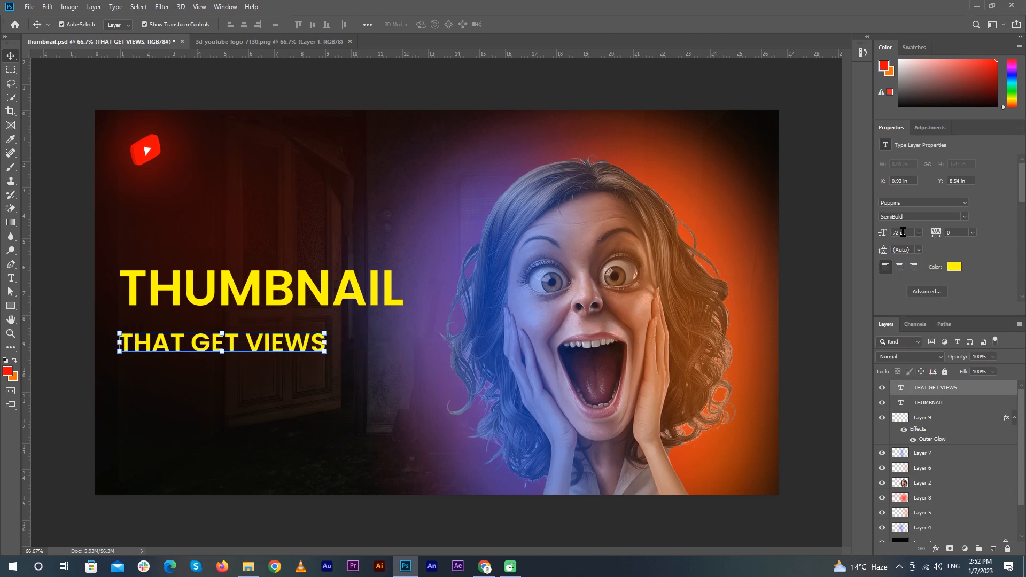
pyautogui.write('90')
pyautogui.press('Return')
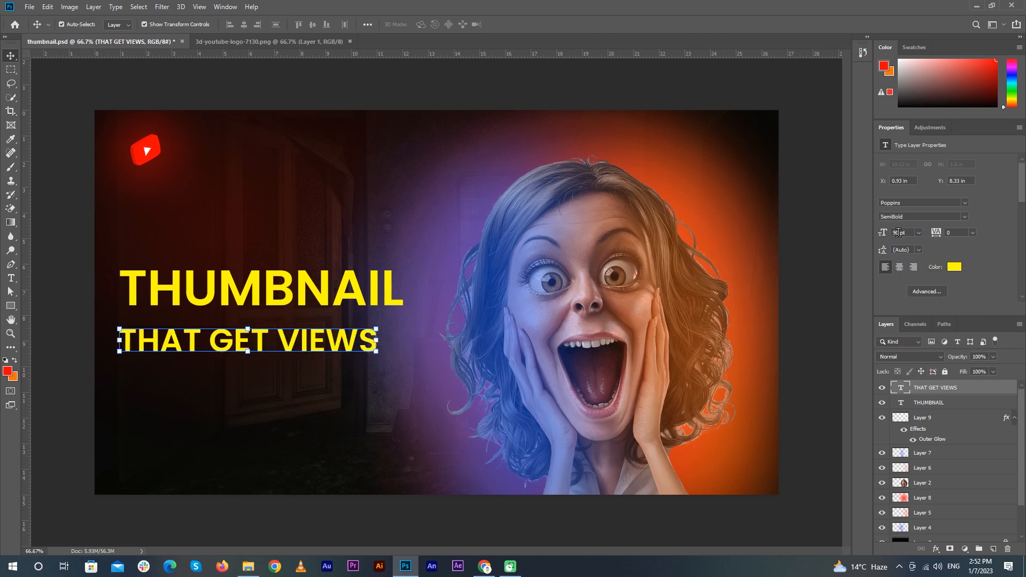
pyautogui.write('100')
pyautogui.press('Return')
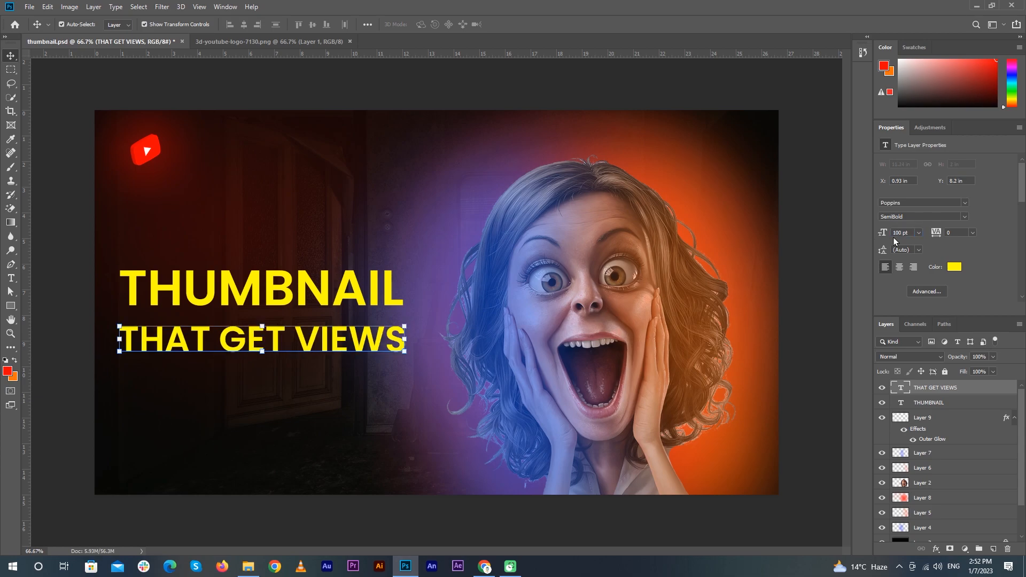
# - Make the THAT GET VIEWS line Bold and set its font size to 98 pt
pyautogui.click(964, 217)
pyautogui.click(903, 328)
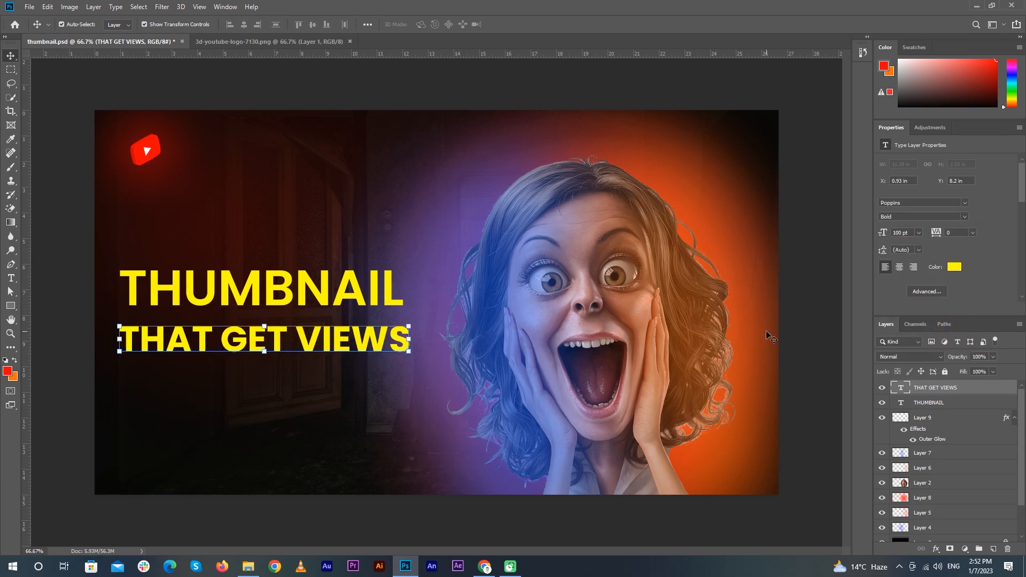
pyautogui.write('98')
pyautogui.press('Return')
# - Tighten the spacing between the two text lines and tilt both counterclockwise, placing them in the canvas's lower-left area
pyautogui.moveTo(329, 294); pyautogui.dragTo(329, 302)
pyautogui.moveTo(371, 341); pyautogui.dragTo(373, 341)
pyautogui.keyDown('shift'); pyautogui.click(376, 307); pyautogui.keyUp('shift')
pyautogui.moveTo(422, 285); pyautogui.dragTo(416, 235)
pyautogui.moveTo(289, 300); pyautogui.dragTo(299, 342)
pyautogui.press('Return')
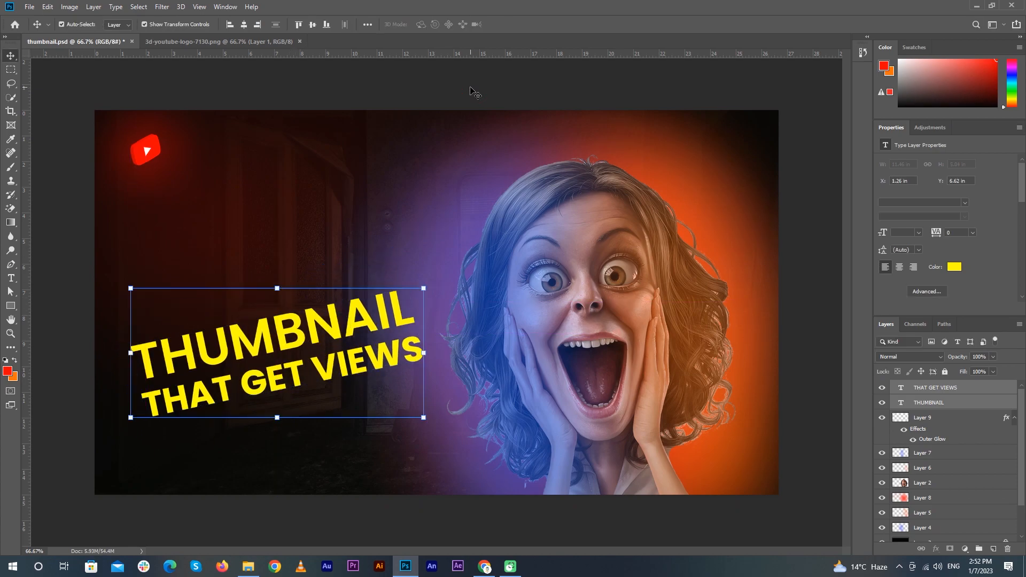
# - Fine-tune the rotation of both text lines together
pyautogui.click(476, 94)
pyautogui.click(389, 358)
pyautogui.keyDown('shift'); pyautogui.click(395, 319); pyautogui.keyUp('shift')
pyautogui.moveTo(436, 283); pyautogui.dragTo(439, 287)
pyautogui.press('Return')
# - Enable the Bevel & Emboss and Outer Glow layer styles on the THUMBNAIL text
pyautogui.click(978, 402)
pyautogui.doubleClick(978, 402)
pyautogui.moveTo(294, 159); pyautogui.dragTo(681, 159)
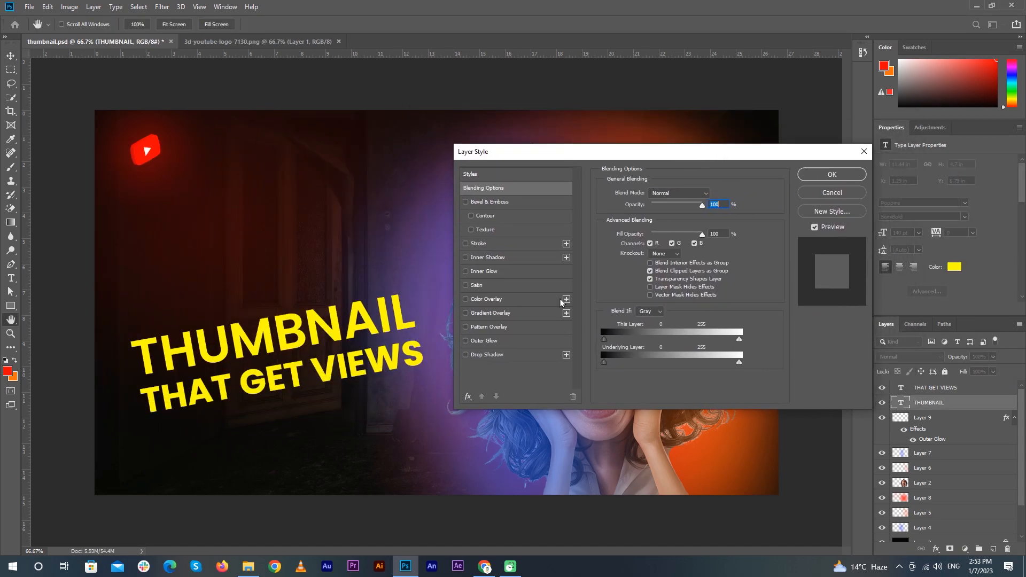
pyautogui.click(503, 202)
pyautogui.click(500, 342)
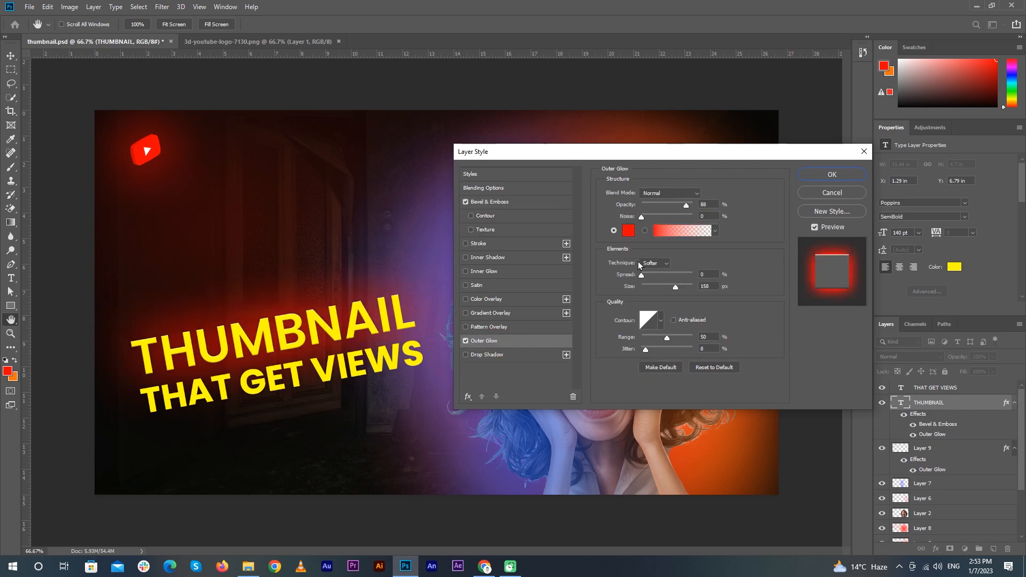
# - Set the THUMBNAIL text's Outer Glow to the logo's red with Screen blending, 100% opacity and 120 px size
pyautogui.click(629, 231)
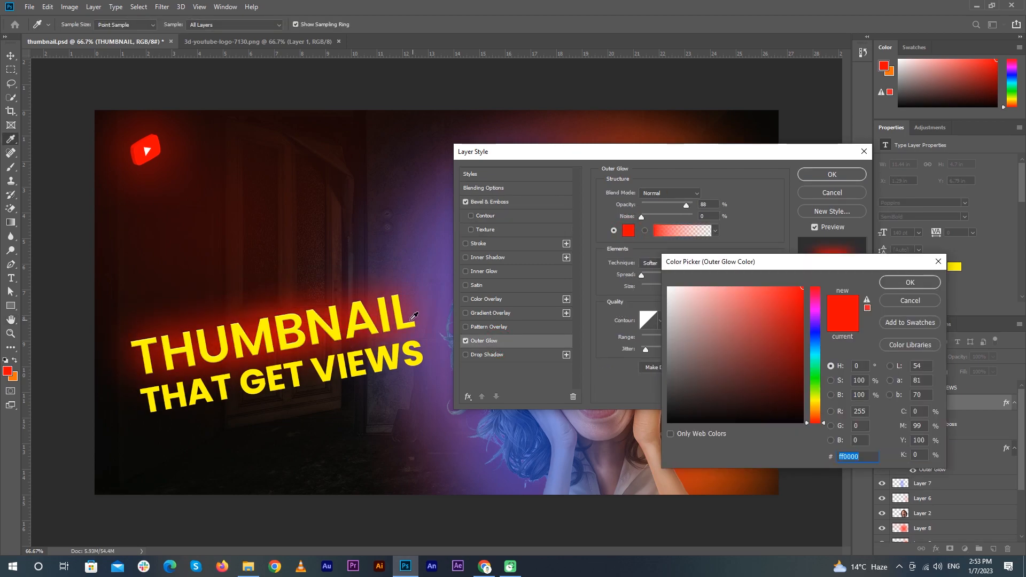
pyautogui.click(402, 316)
pyautogui.click(145, 149)
pyautogui.click(910, 282)
pyautogui.moveTo(686, 205); pyautogui.dragTo(730, 211)
pyautogui.click(669, 193)
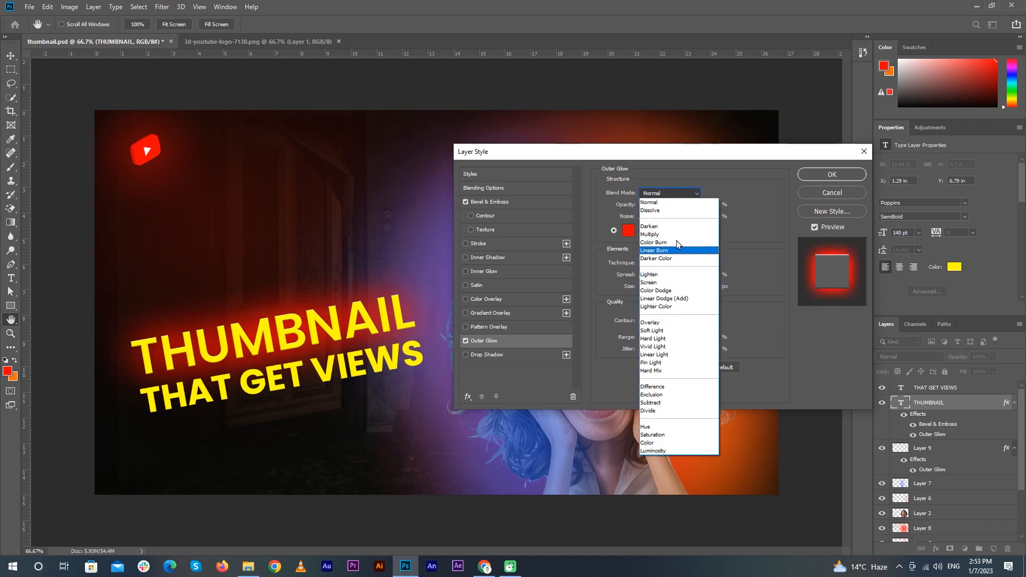
pyautogui.click(672, 250)
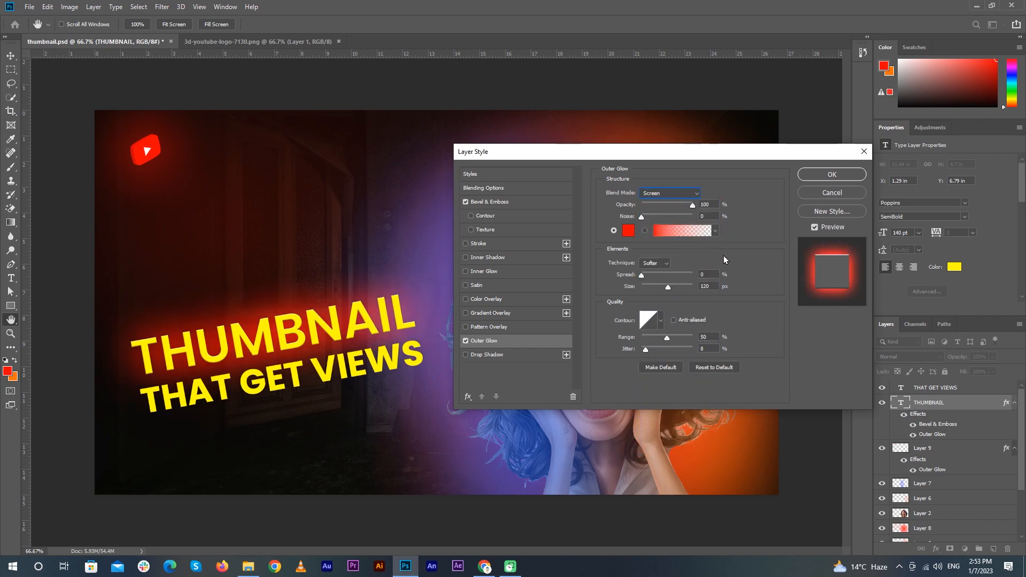
# - Set the THUMBNAIL text's Bevel & Emboss depth to 251% and size to 10 px, and increase its softening
pyautogui.click(517, 207)
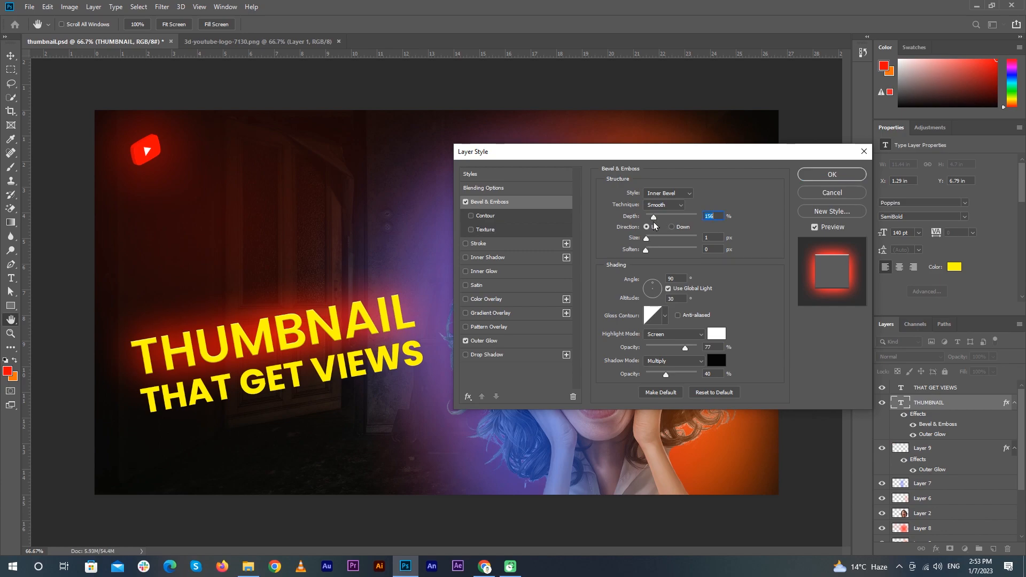
pyautogui.click(650, 238)
pyautogui.click(652, 249)
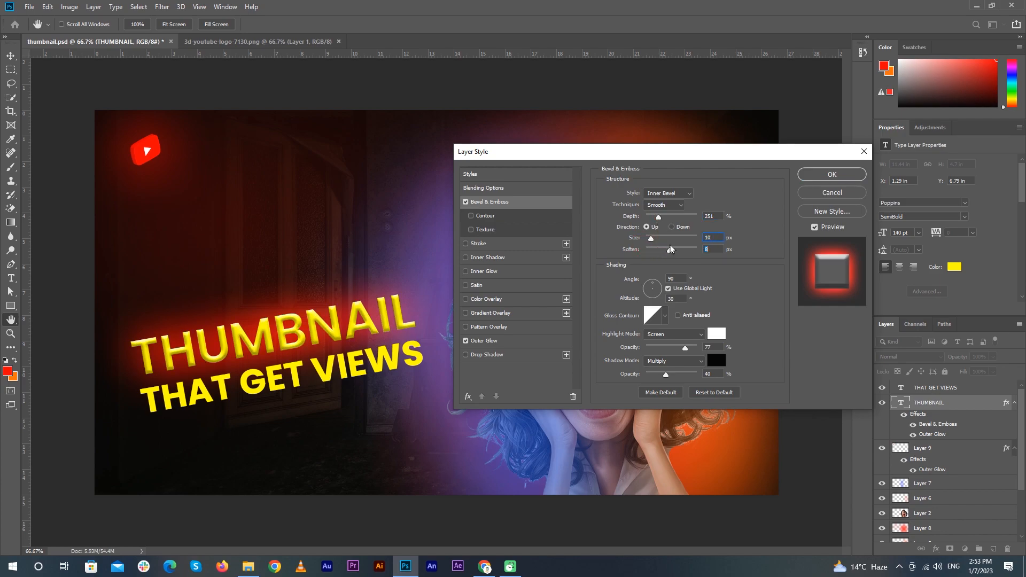
# - Add a 1 px outside Stroke to the THUMBNAIL text in the red sampled from the YouTube logo
pyautogui.click(507, 244)
pyautogui.click(627, 271)
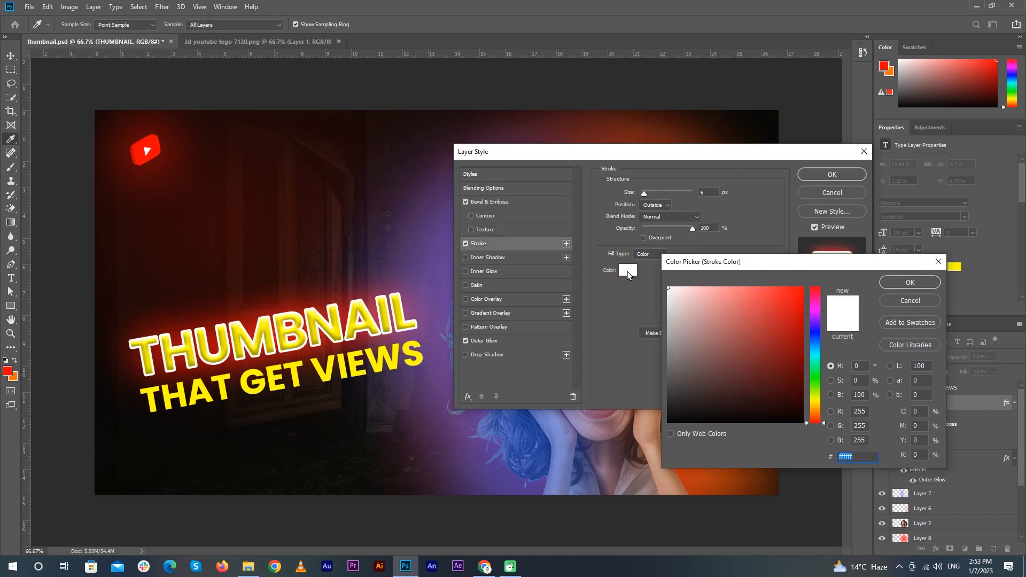
pyautogui.click(156, 145)
pyautogui.click(909, 282)
pyautogui.moveTo(710, 193); pyautogui.dragTo(684, 191)
pyautogui.write('1')
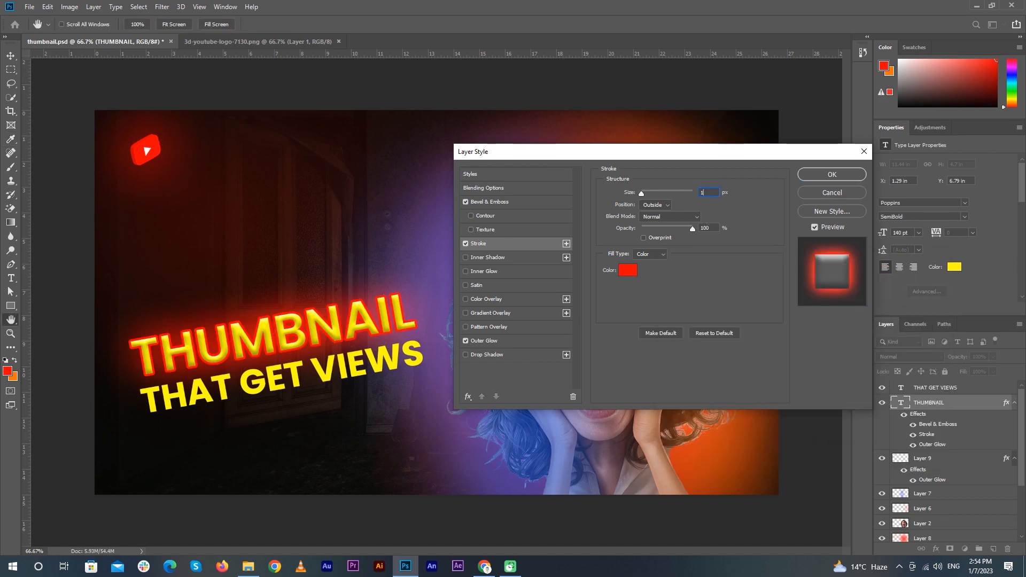
# - Change the THUMBNAIL text's stroke color to bright green
pyautogui.click(625, 271)
pyautogui.click(816, 383)
pyautogui.moveTo(797, 343); pyautogui.dragTo(806, 303)
pyautogui.click(909, 282)
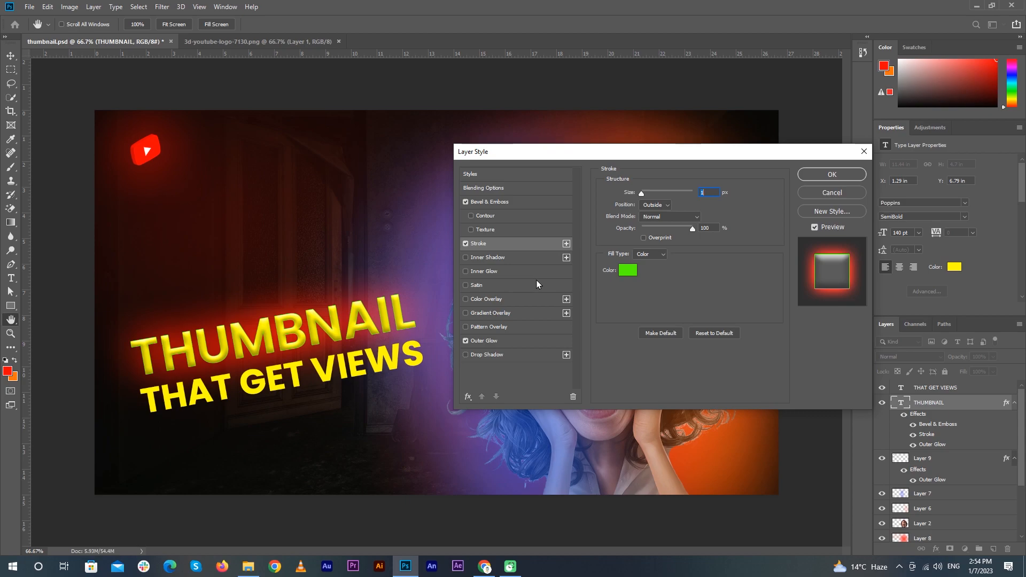
# - Switch the THUMBNAIL text's stroke fill to a linear red-to-yellow gradient, sampling the end stop's yellow (fffc00) from the text
pyautogui.click(655, 255)
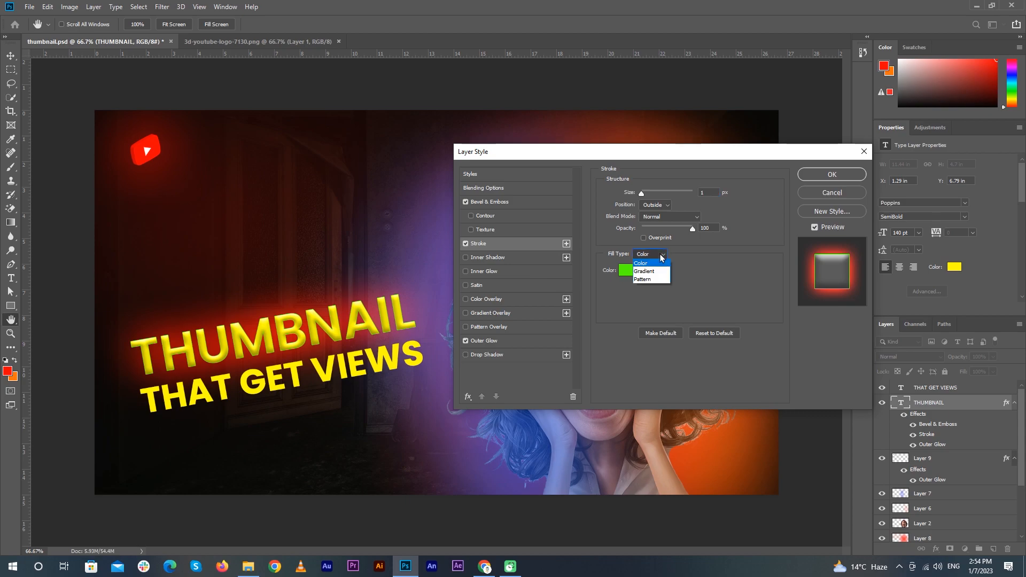
pyautogui.click(649, 267)
pyautogui.click(657, 270)
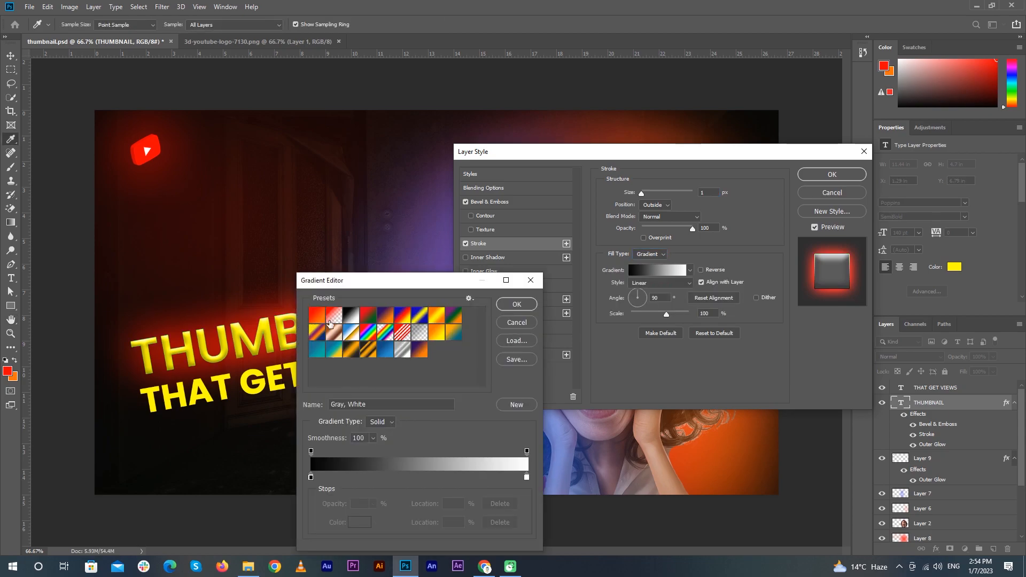
pyautogui.click(368, 315)
pyautogui.click(436, 331)
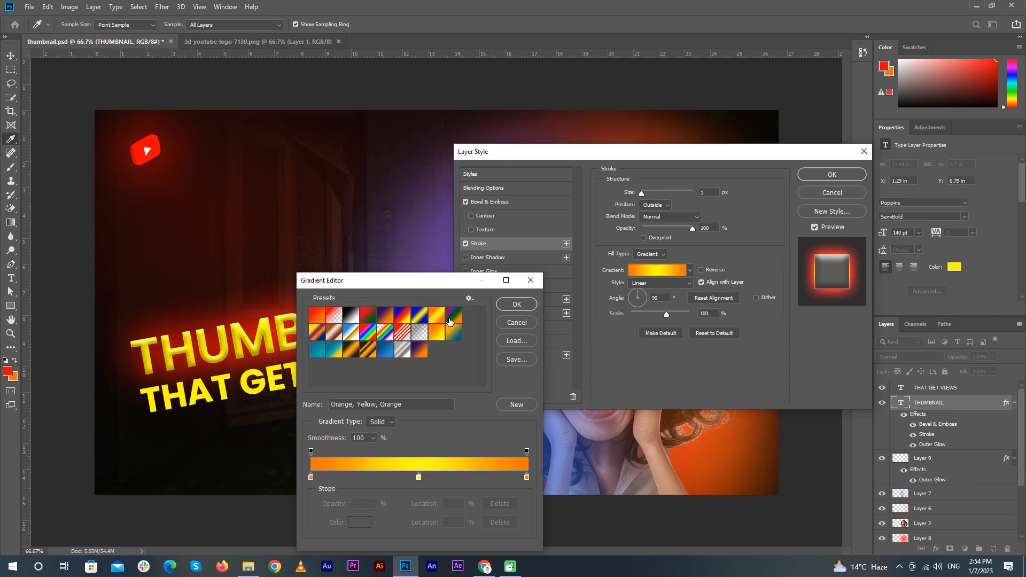
pyautogui.click(312, 319)
pyautogui.click(527, 477)
pyautogui.click(362, 521)
pyautogui.click(244, 378)
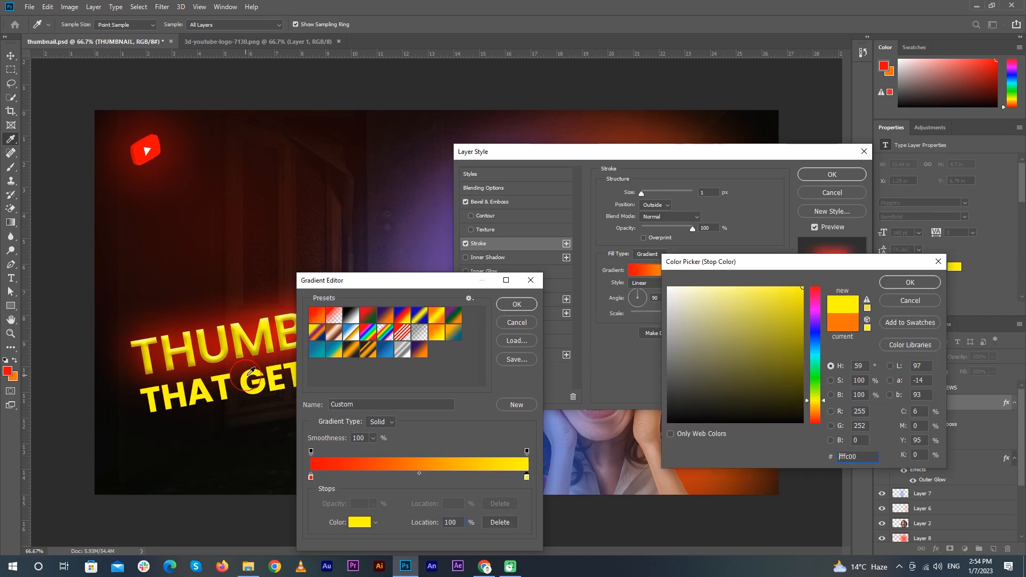
pyautogui.press('Return')
pyautogui.press('Return')
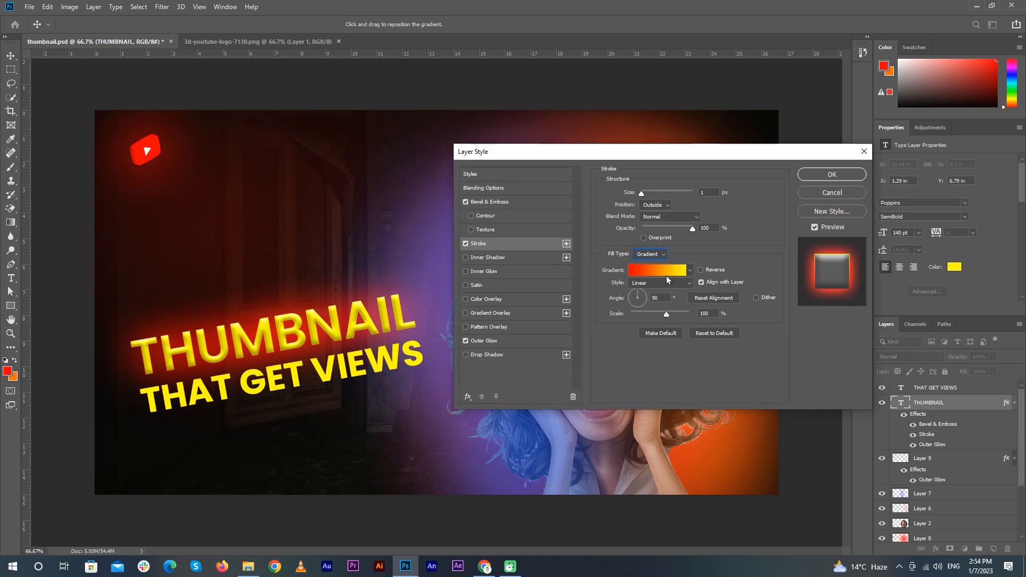
# - Set the THUMBNAIL text's stroke size to 4 px at 100% opacity and its gradient scale to 25%
pyautogui.click(711, 194)
pyautogui.press('Up')
pyautogui.press('Up')
pyautogui.press('Up')
pyautogui.press('Up')
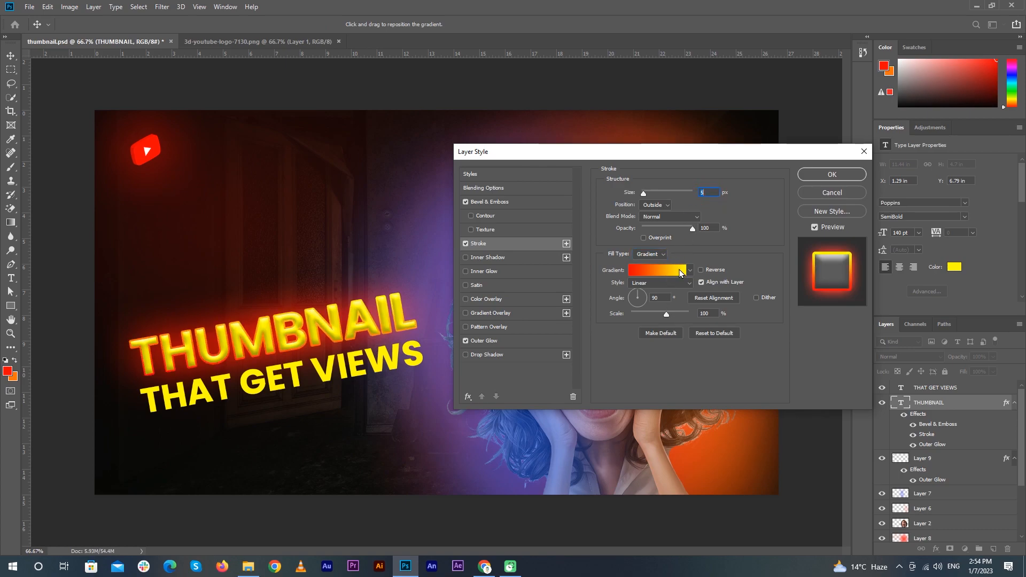
pyautogui.click(674, 312)
pyautogui.moveTo(687, 230); pyautogui.dragTo(682, 231)
pyautogui.moveTo(650, 318)
pyautogui.mouseDown()
pyautogui.moveTo(613, 309)
pyautogui.moveTo(636, 293)
pyautogui.mouseUp()
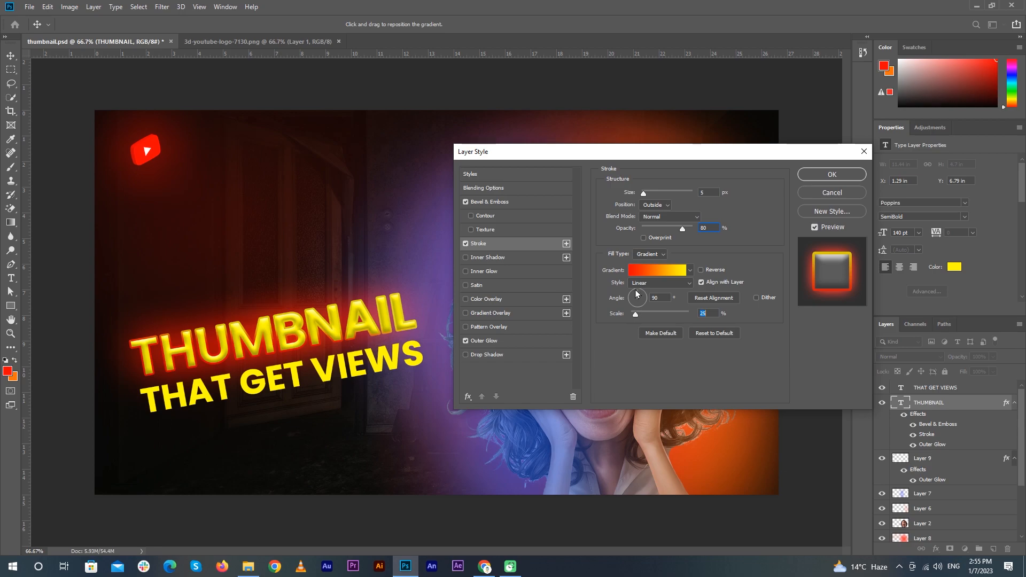
pyautogui.moveTo(687, 231); pyautogui.dragTo(693, 230)
pyautogui.moveTo(643, 192); pyautogui.dragTo(648, 194)
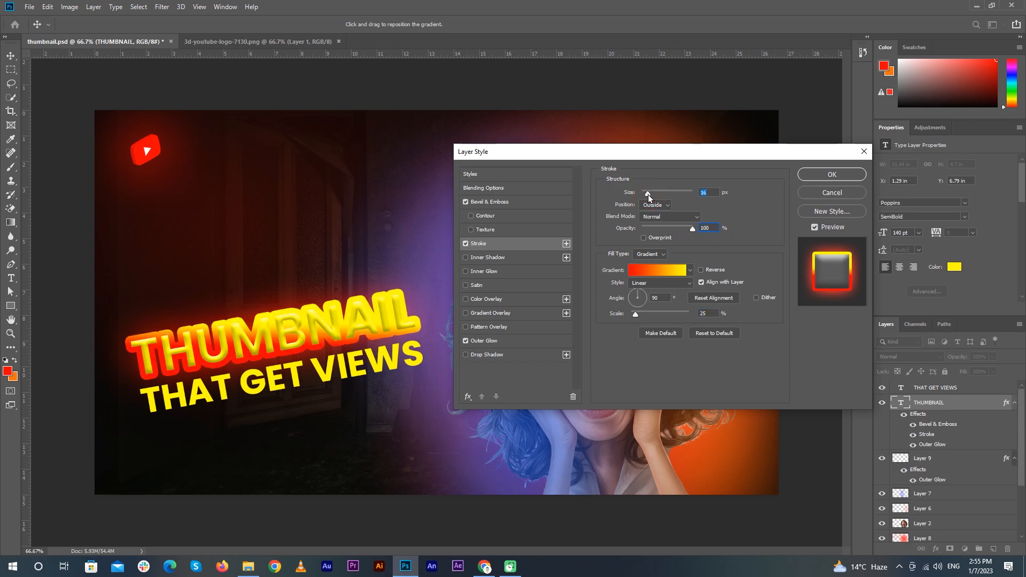
pyautogui.write('4')
# - Try the Darken blend mode on the THUMBNAIL text's stroke and restore it to Normal
pyautogui.click(688, 217)
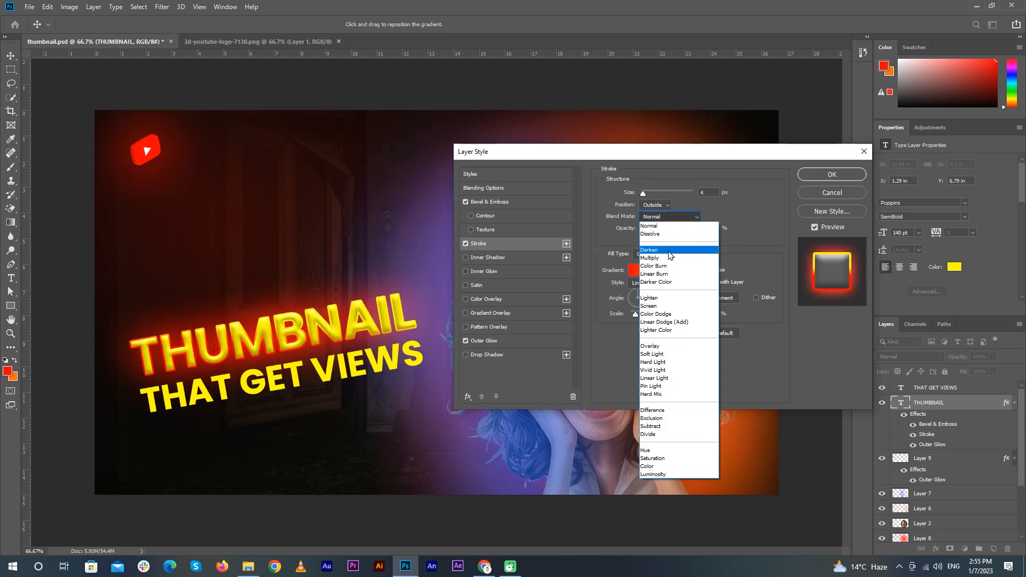
pyautogui.click(668, 250)
pyautogui.click(674, 213)
pyautogui.click(661, 229)
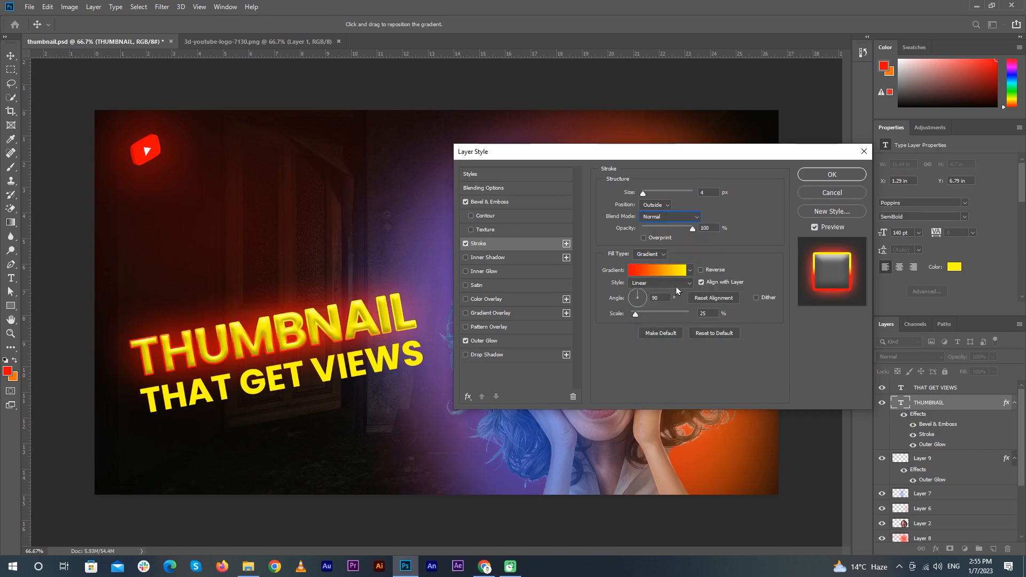
# - Try a Radial style for the THUMBNAIL text's stroke gradient, return it to Linear and apply the layer style
pyautogui.click(672, 283)
pyautogui.click(652, 299)
pyautogui.click(678, 270)
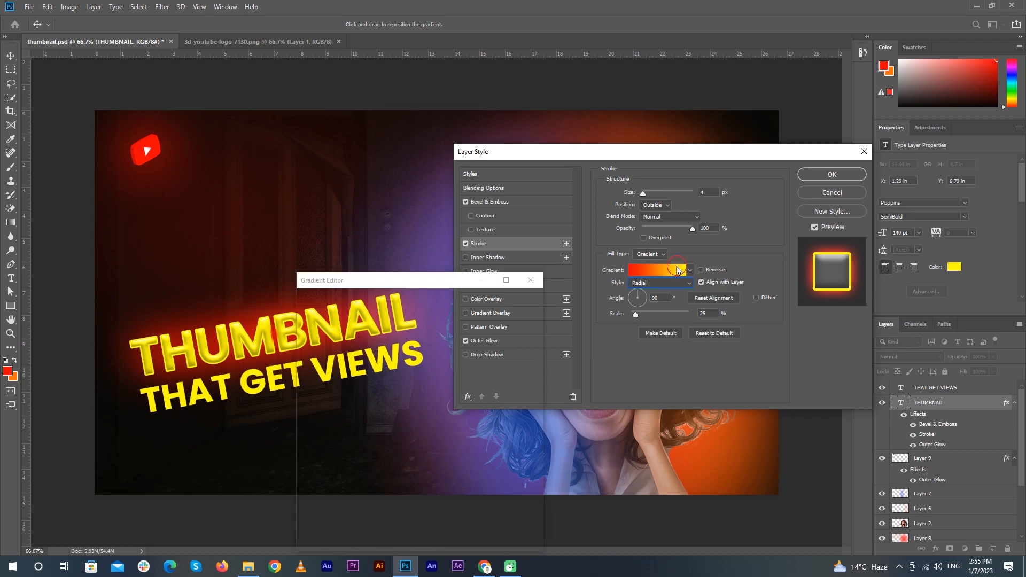
pyautogui.click(530, 281)
pyautogui.click(659, 283)
pyautogui.click(645, 292)
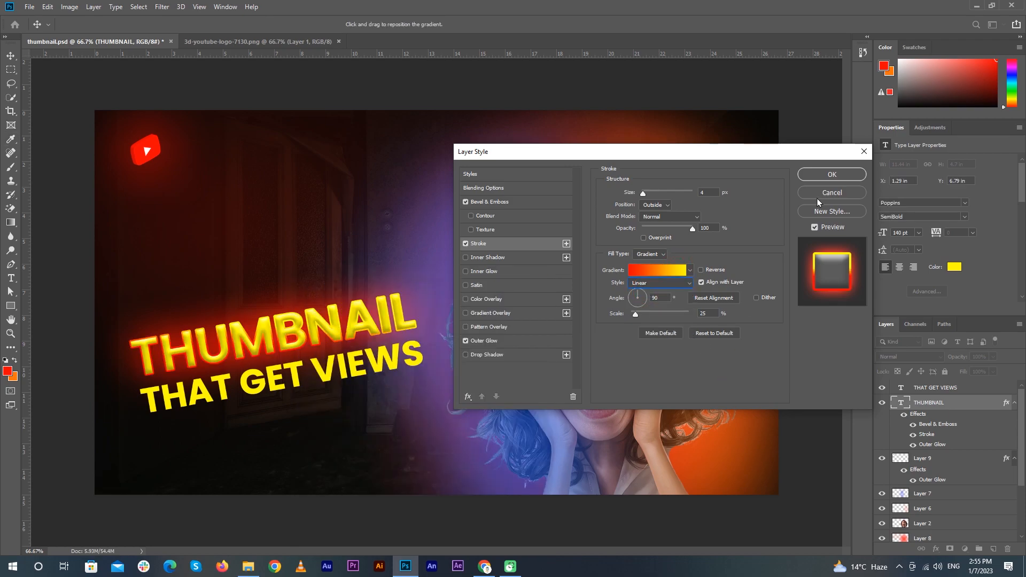
pyautogui.click(831, 175)
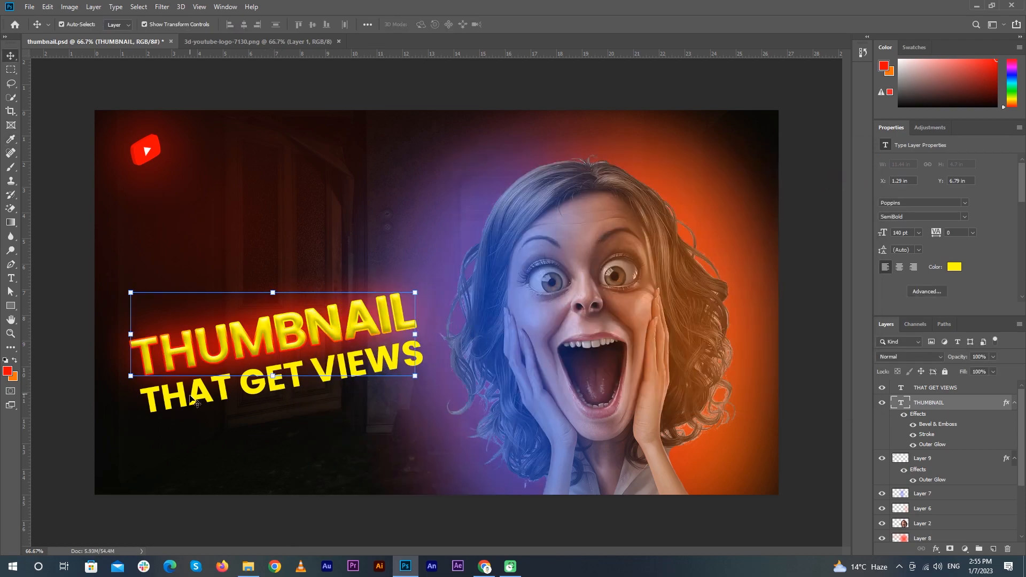
# - Copy the layer style from the THUMBNAIL text to the THAT GET VIEWS text
pyautogui.rightClick(971, 405)
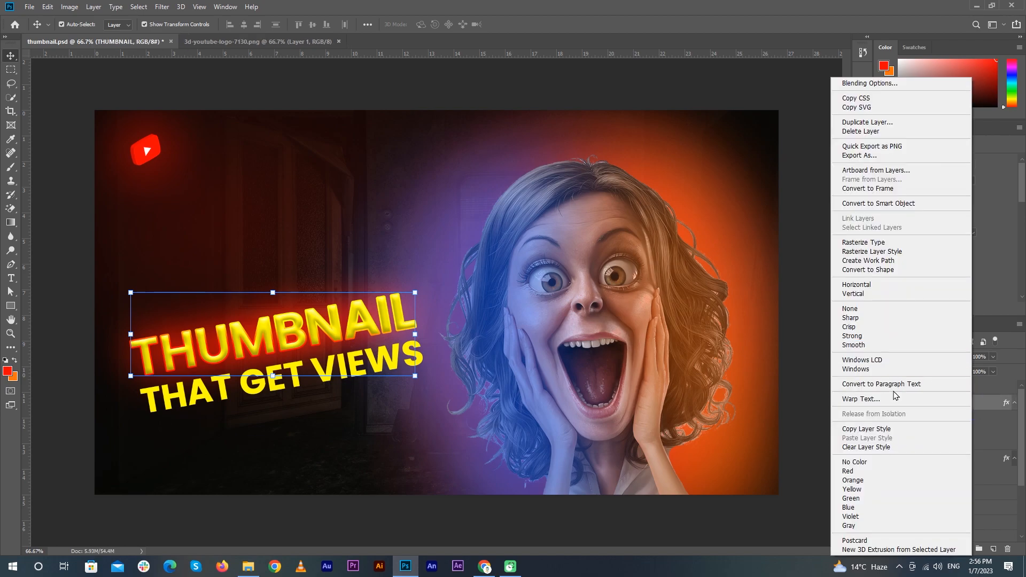
pyautogui.click(895, 429)
pyautogui.click(958, 386)
pyautogui.rightClick(959, 386)
pyautogui.click(861, 438)
# - Change the color of the THAT GET VIEWS text to a bright blue, after trying the logo's red
pyautogui.click(954, 266)
pyautogui.click(163, 139)
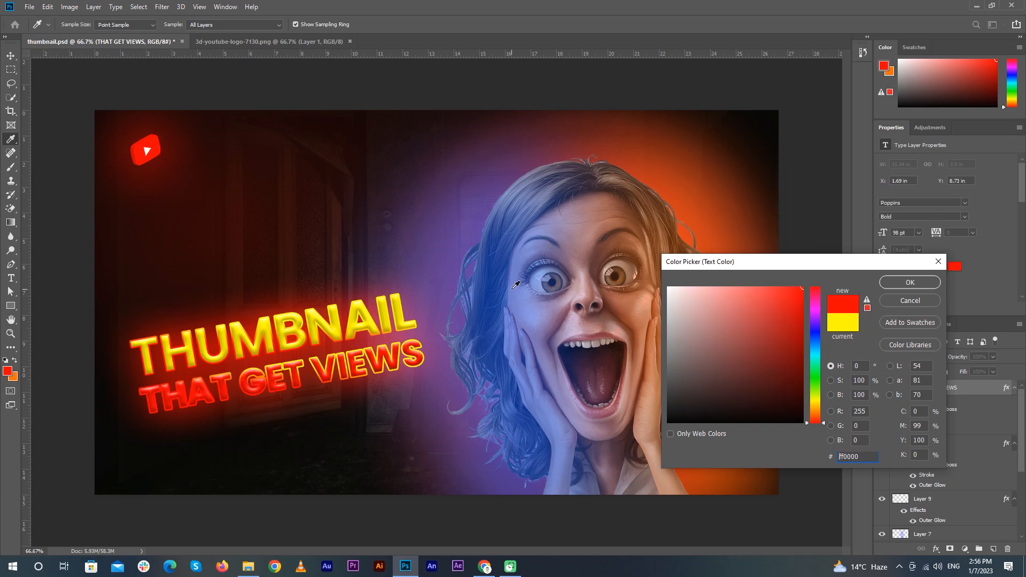
pyautogui.click(462, 298)
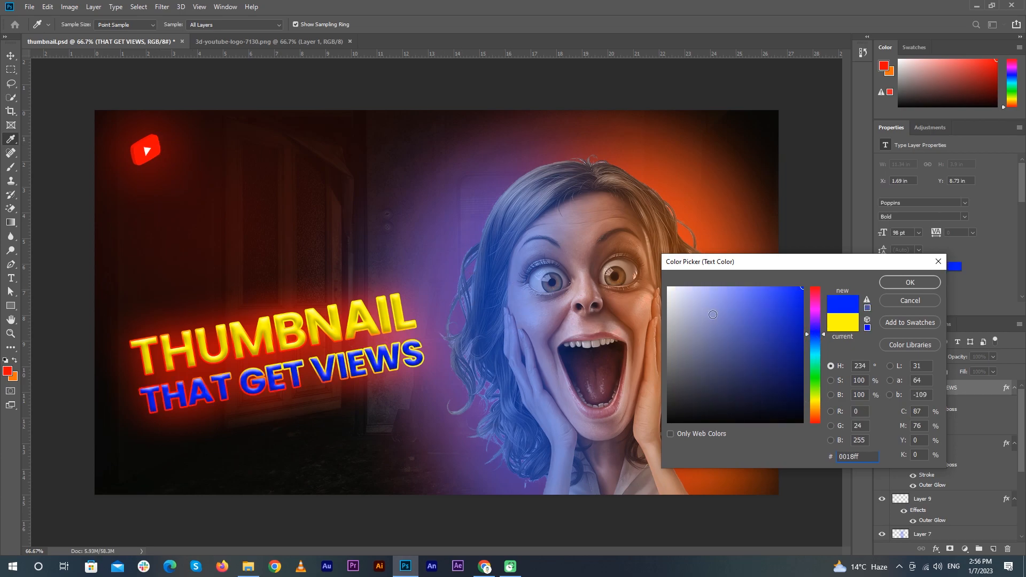
pyautogui.moveTo(821, 333); pyautogui.dragTo(821, 339)
pyautogui.click(906, 283)
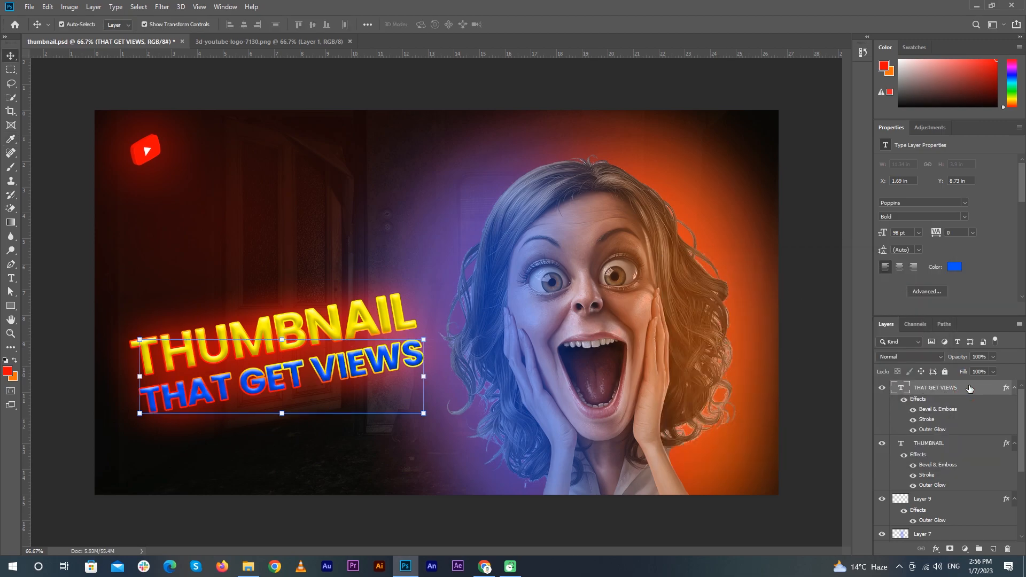
# - Change the THAT GET VIEWS text's Outer Glow color to yellow (f1ee00) sampled from the THUMBNAIL text
pyautogui.doubleClick(982, 389)
pyautogui.click(483, 340)
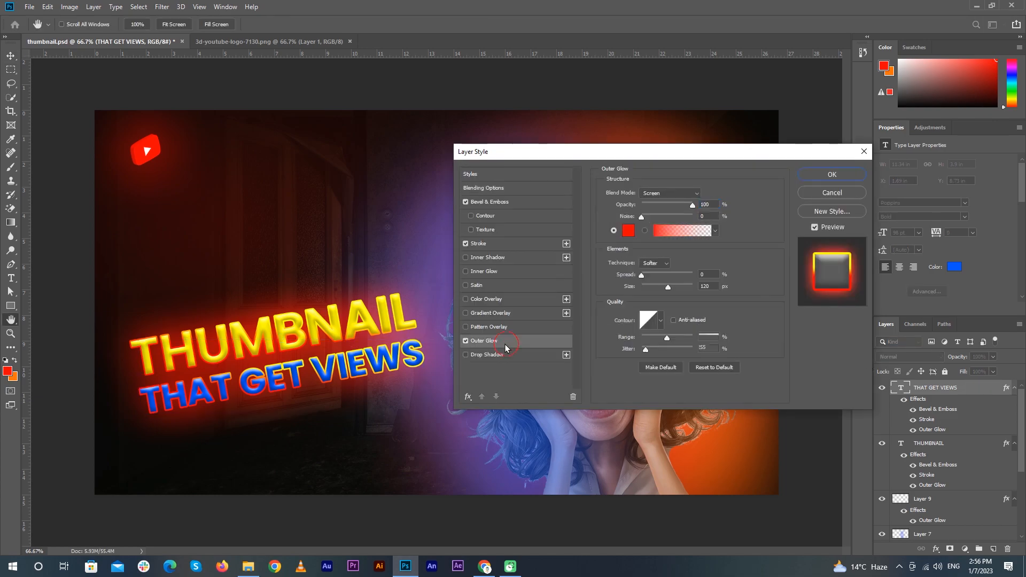
pyautogui.click(629, 231)
pyautogui.click(359, 307)
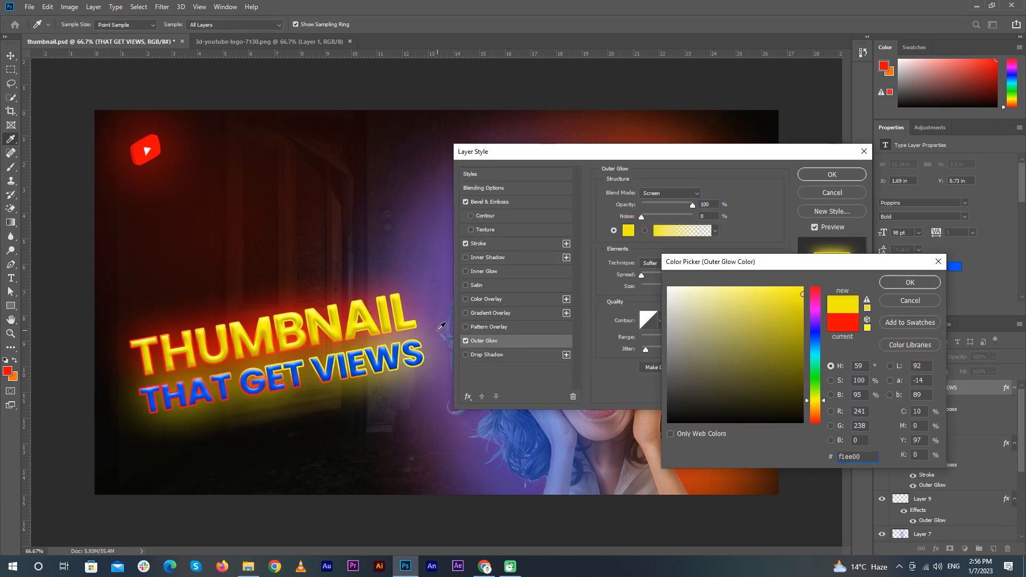
pyautogui.click(909, 282)
pyautogui.click(832, 174)
# - Duplicate the THUMBNAIL text just above the original and change the copy's wording to "0.3 %"
pyautogui.press('v')
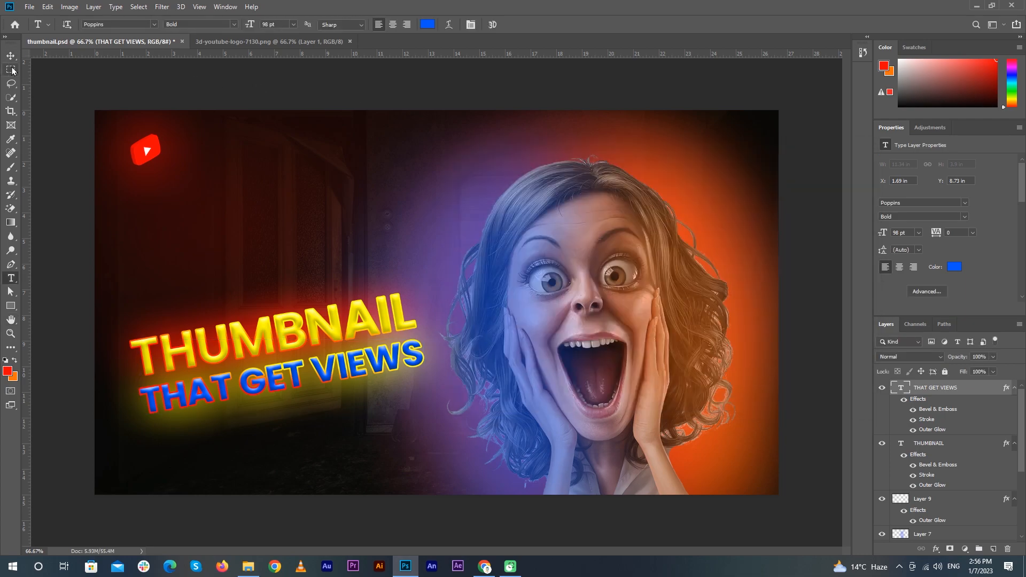
pyautogui.moveTo(367, 324); pyautogui.dragTo(357, 276)
pyautogui.doubleClick(376, 270)
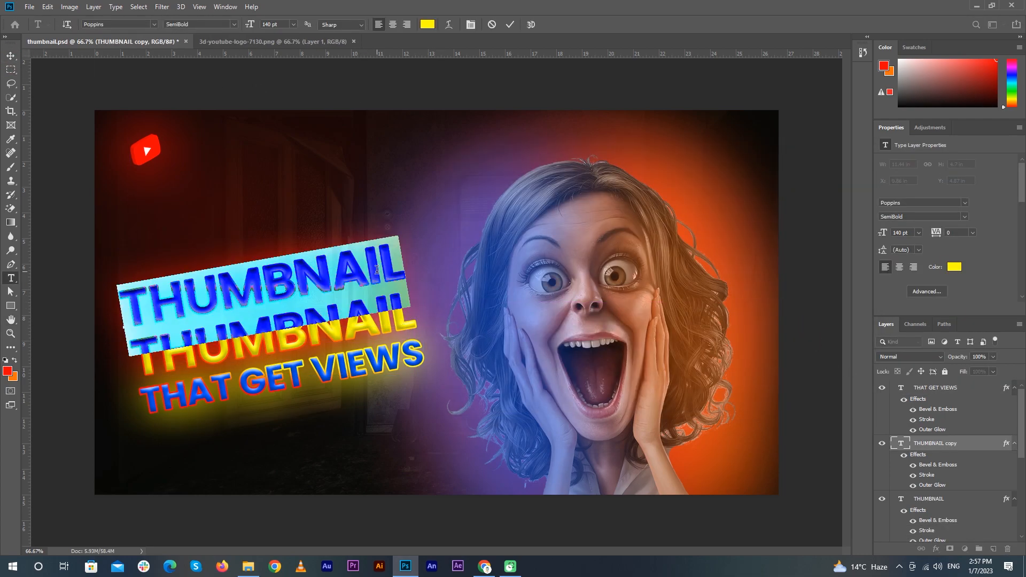
pyautogui.write('0.3 %')
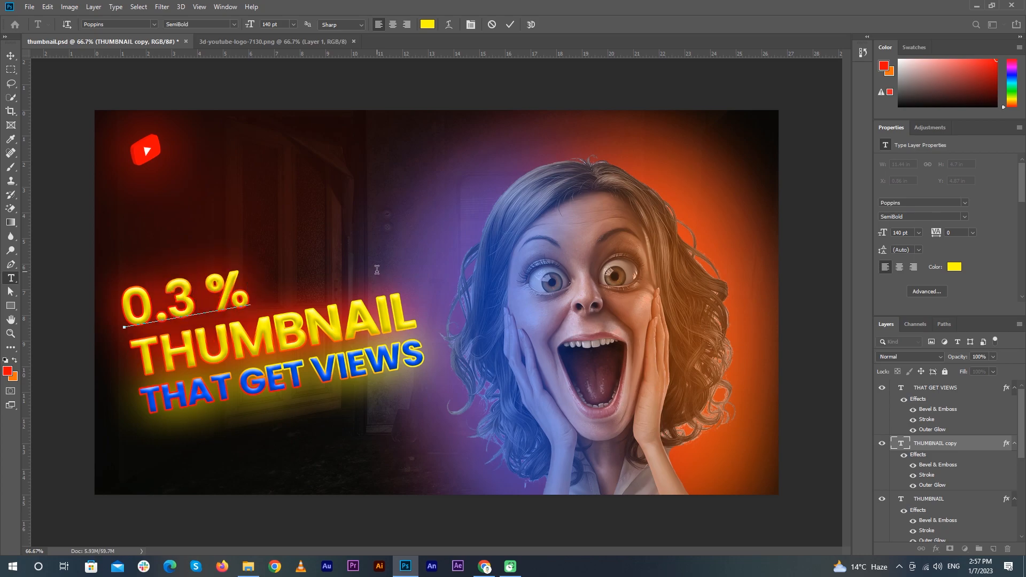
pyautogui.click(513, 25)
# - Change the 0.3 % text's color to bright green and hide its Stroke effect
pyautogui.click(954, 267)
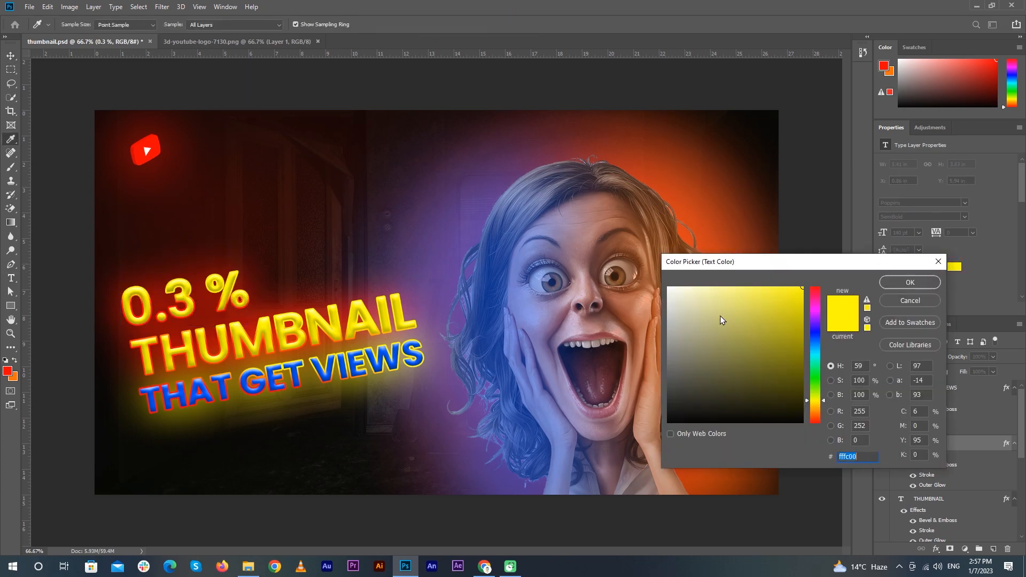
pyautogui.click(817, 387)
pyautogui.click(889, 284)
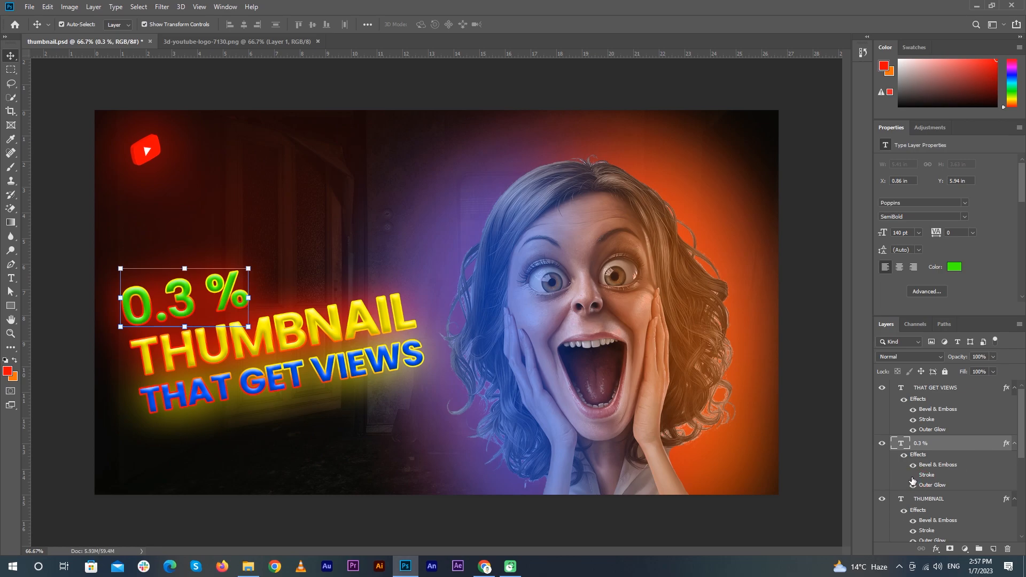
# - Reduce the 0.3 % text's font size to 90 pt
pyautogui.click(918, 235)
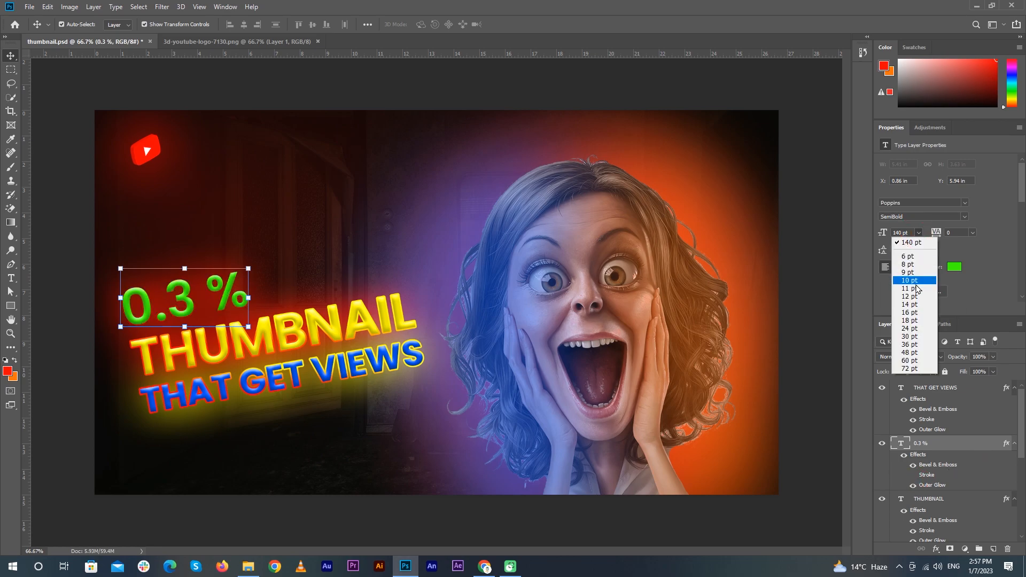
pyautogui.click(909, 301)
pyautogui.click(919, 233)
pyautogui.click(915, 338)
pyautogui.click(918, 233)
pyautogui.click(915, 344)
pyautogui.click(919, 233)
pyautogui.click(911, 360)
pyautogui.click(919, 233)
pyautogui.click(917, 369)
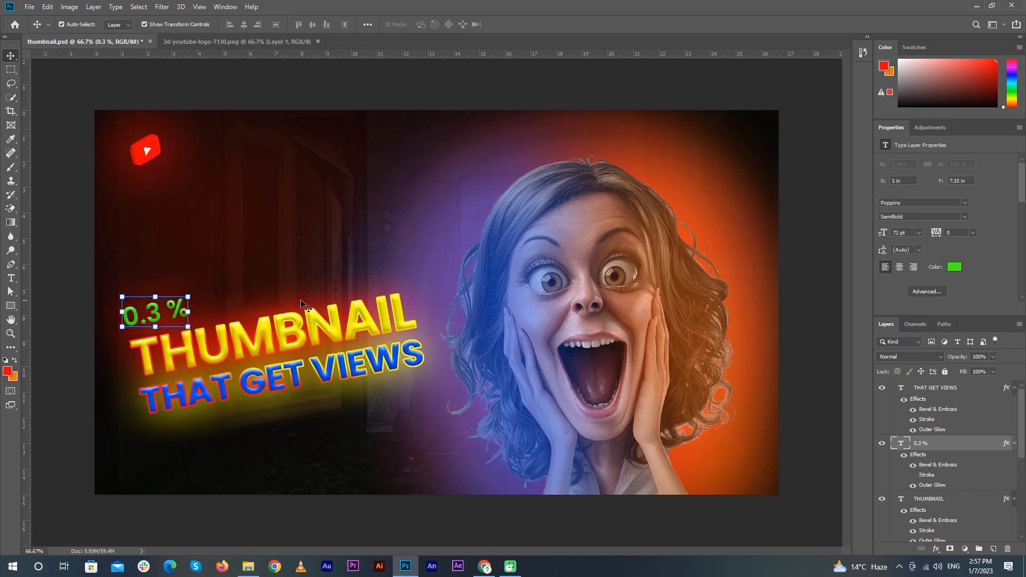
pyautogui.moveTo(889, 232); pyautogui.dragTo(892, 232)
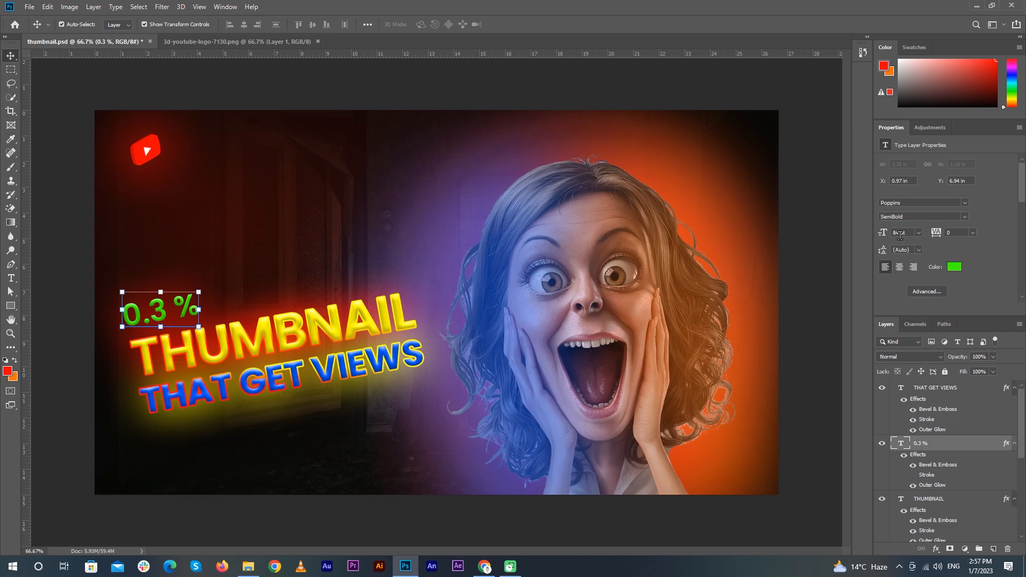
pyautogui.write('90')
pyautogui.press('Return')
pyautogui.click(319, 180)
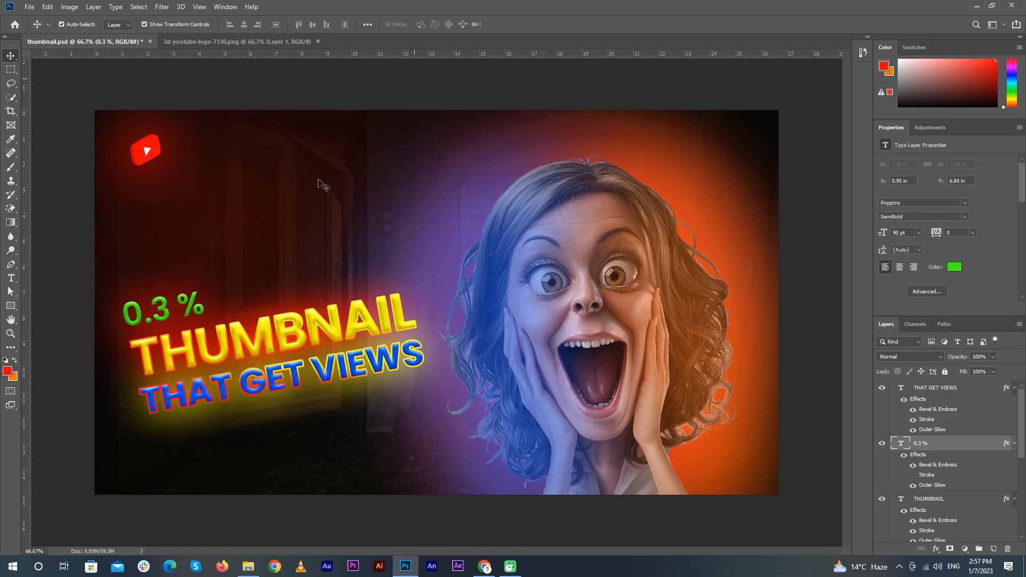
# - Duplicate the 0.3 % text above the right end of THUMBNAIL and change the copy's wording to "4.7%"
pyautogui.moveTo(188, 305); pyautogui.dragTo(369, 279)
pyautogui.hotkey('alt', 'shift')
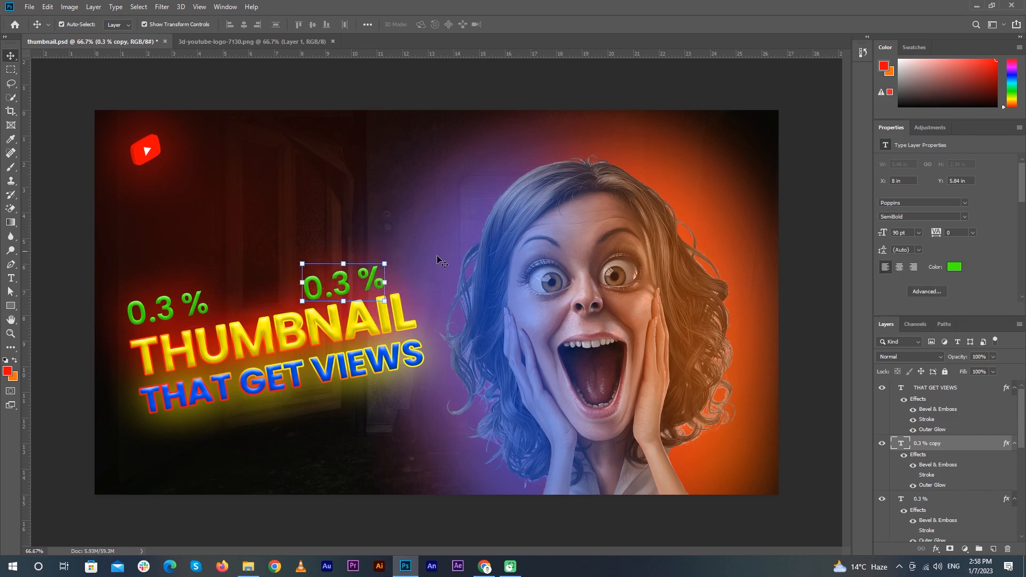
pyautogui.doubleClick(354, 280)
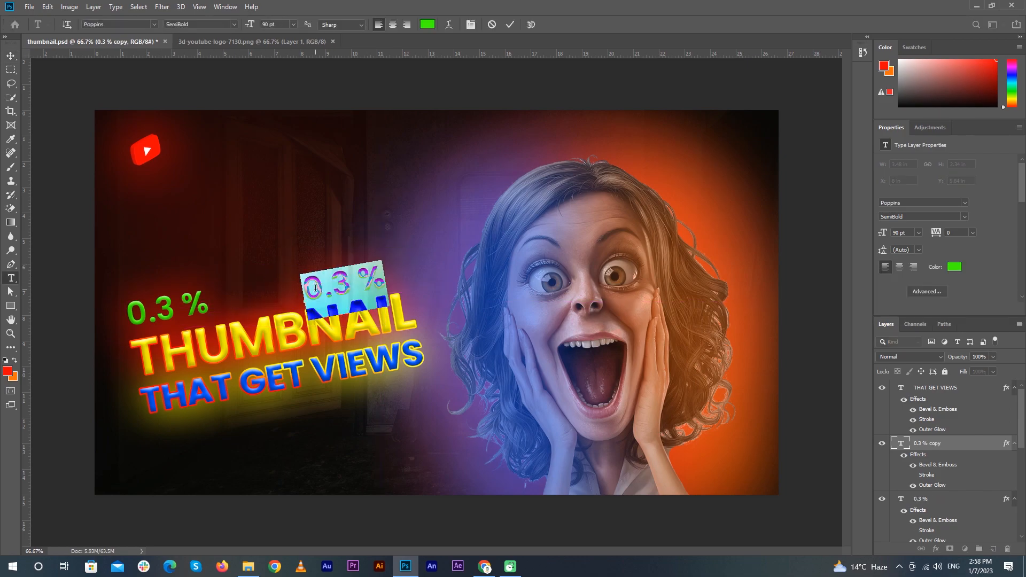
pyautogui.press('Left')
pyautogui.press('BackSpace')
pyautogui.press('BackSpace')
pyautogui.press('BackSpace')
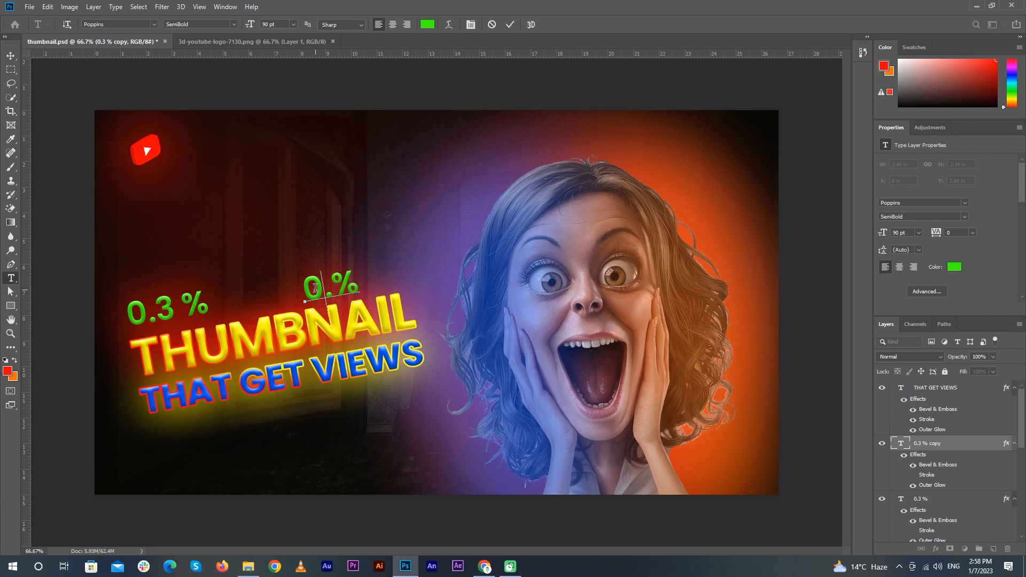
pyautogui.press('BackSpace')
pyautogui.write('4.7')
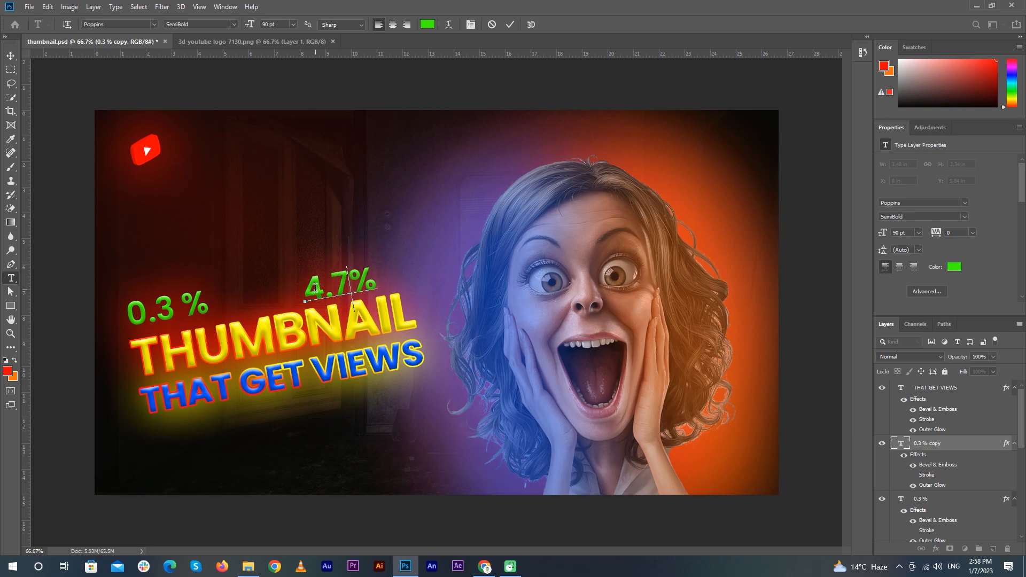
pyautogui.click(512, 25)
# - Remove the space from the 0.3 % text and reduce its percent sign to 72 pt
pyautogui.doubleClick(170, 302)
pyautogui.click(172, 302)
pyautogui.press('Delete')
pyautogui.moveTo(185, 306); pyautogui.dragTo(239, 302)
pyautogui.click(917, 233)
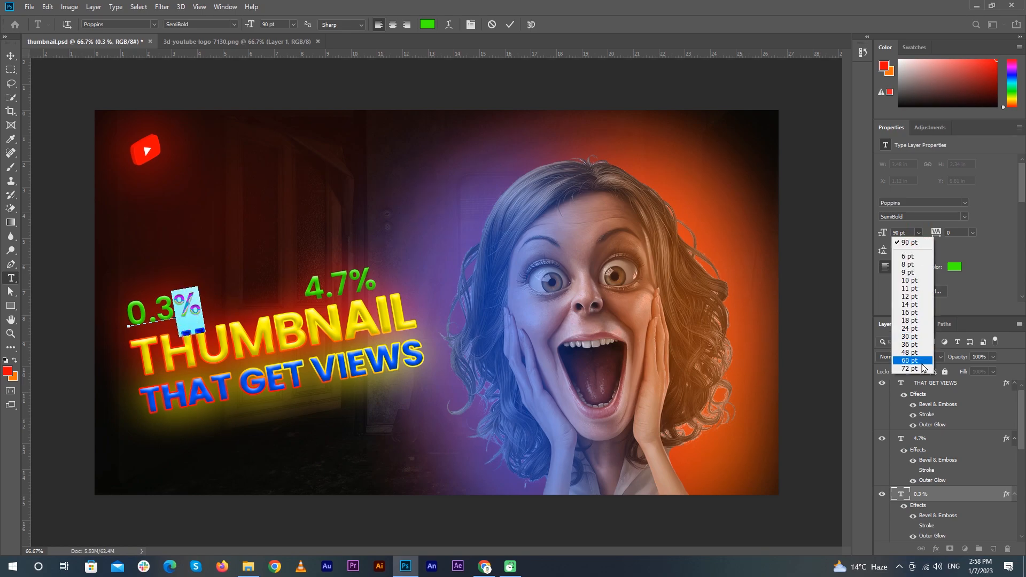
pyautogui.click(916, 369)
pyautogui.click(510, 25)
# - Reduce the percent sign in the 4.7% text to 72 pt
pyautogui.click(340, 287)
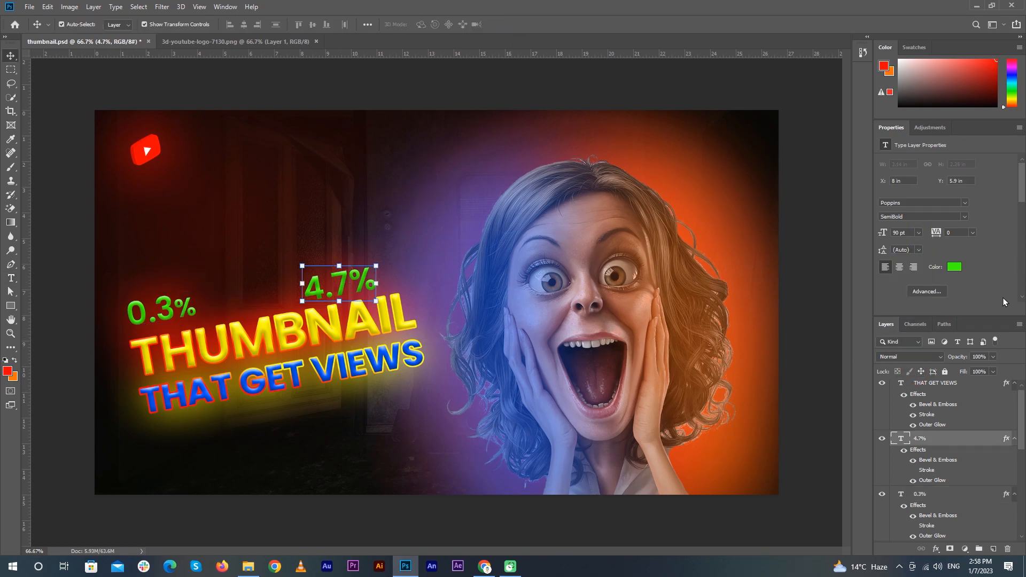
pyautogui.doubleClick(322, 277)
pyautogui.moveTo(349, 280); pyautogui.dragTo(378, 278)
pyautogui.click(919, 233)
pyautogui.click(915, 369)
pyautogui.click(511, 25)
# - Change the color of the 4.7% text to red
pyautogui.click(953, 267)
pyautogui.click(816, 422)
pyautogui.click(909, 283)
# - Change the 4.7% text's Outer Glow color to blue (0047d7) sampled from the THAT GET VIEWS text
pyautogui.doubleClick(972, 443)
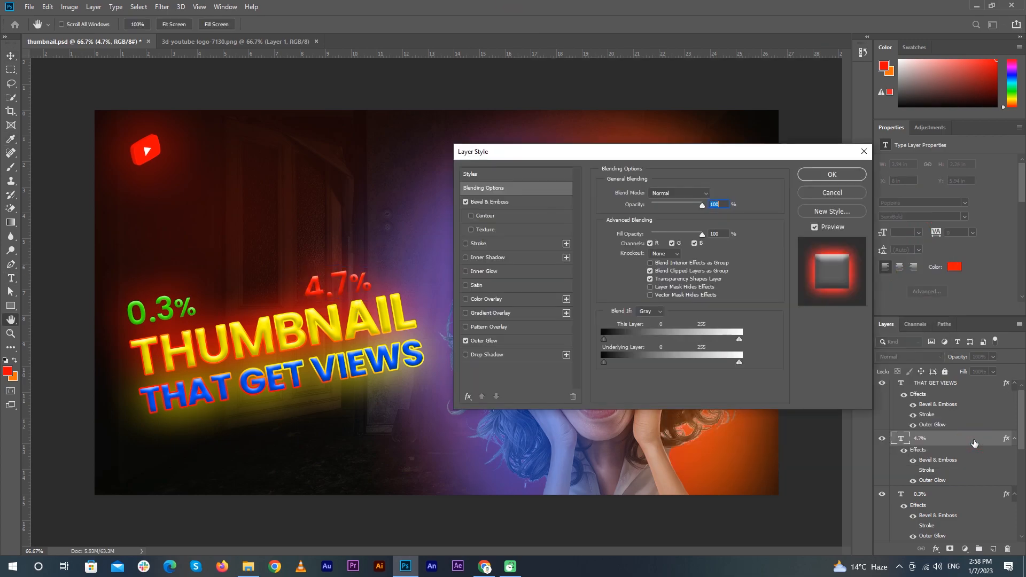
pyautogui.click(484, 341)
pyautogui.click(626, 228)
pyautogui.click(341, 327)
pyautogui.click(352, 368)
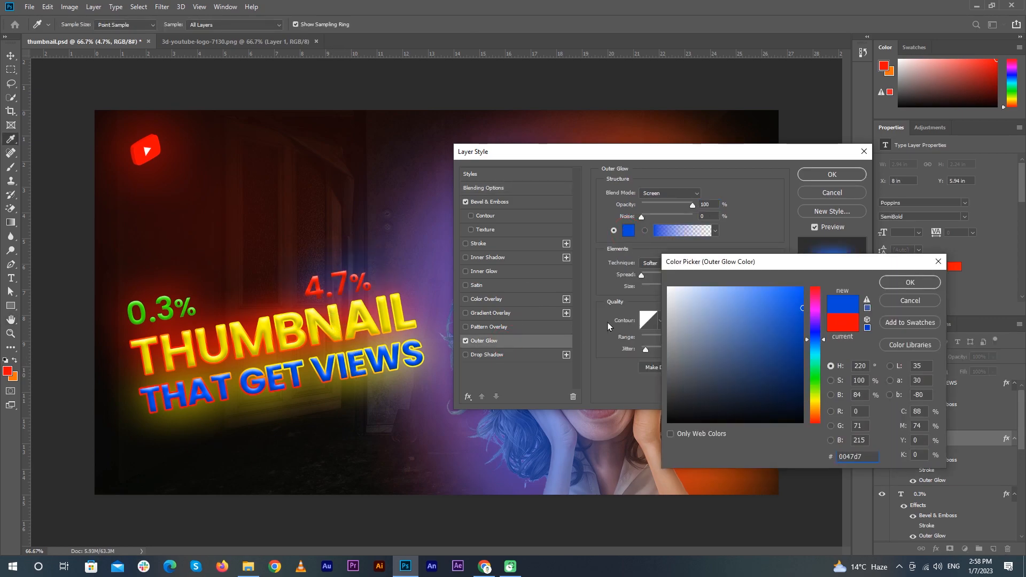
pyautogui.click(910, 283)
pyautogui.click(834, 176)
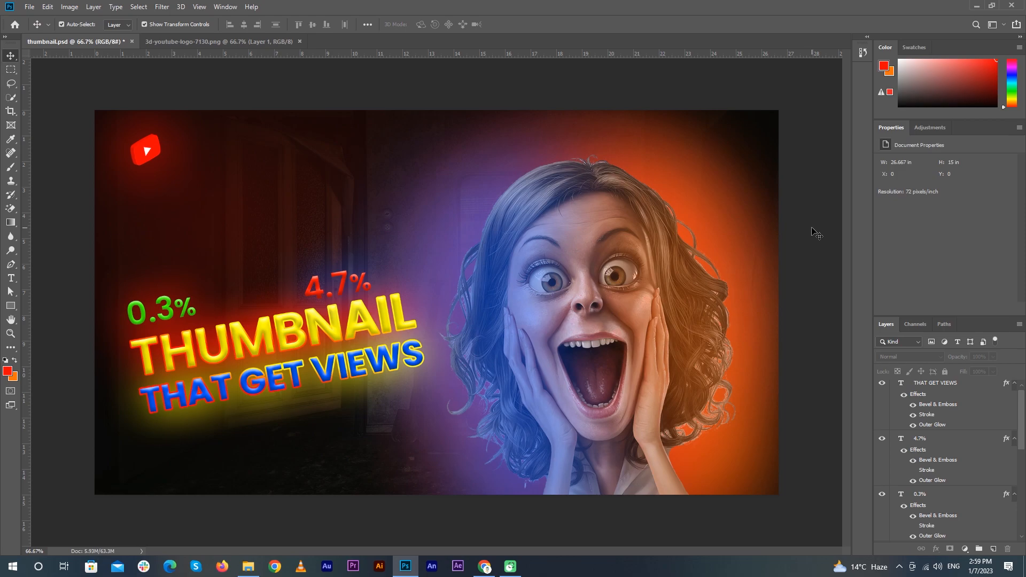
# - Duplicate the 0.3% text, change the copy to "$", enlarge it and place it below THAT GET VIEWS
pyautogui.moveTo(160, 308); pyautogui.dragTo(334, 128)
pyautogui.doubleClick(246, 235)
pyautogui.write('$')
pyautogui.hotkey('ctrl', 't')
pyautogui.moveTo(274, 191); pyautogui.dragTo(250, 460)
pyautogui.press('Return')
# - Set the dollar sign's font style to Black and scale it up to 107%
pyautogui.click(923, 216)
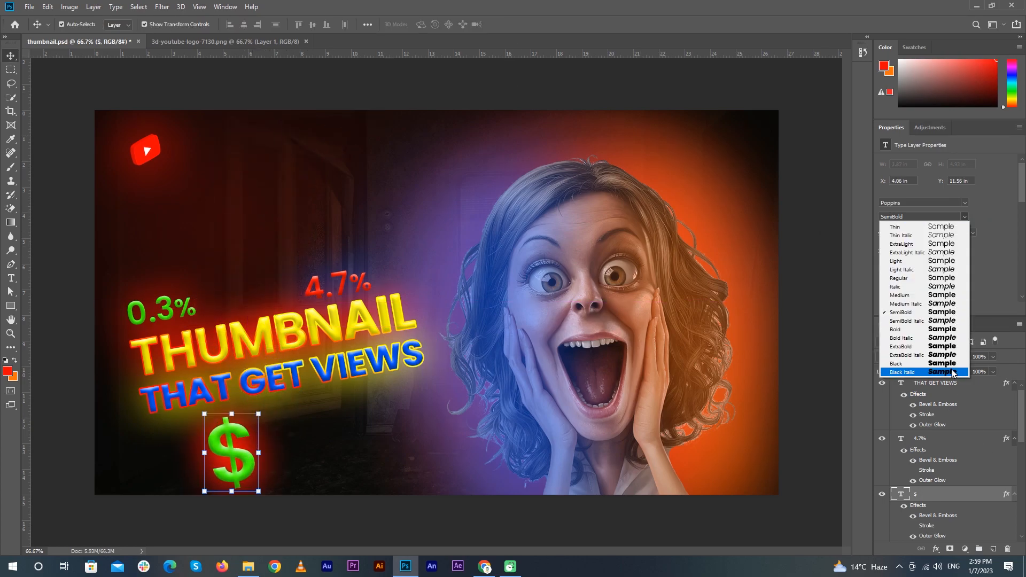
pyautogui.click(908, 369)
pyautogui.moveTo(266, 412); pyautogui.dragTo(276, 398)
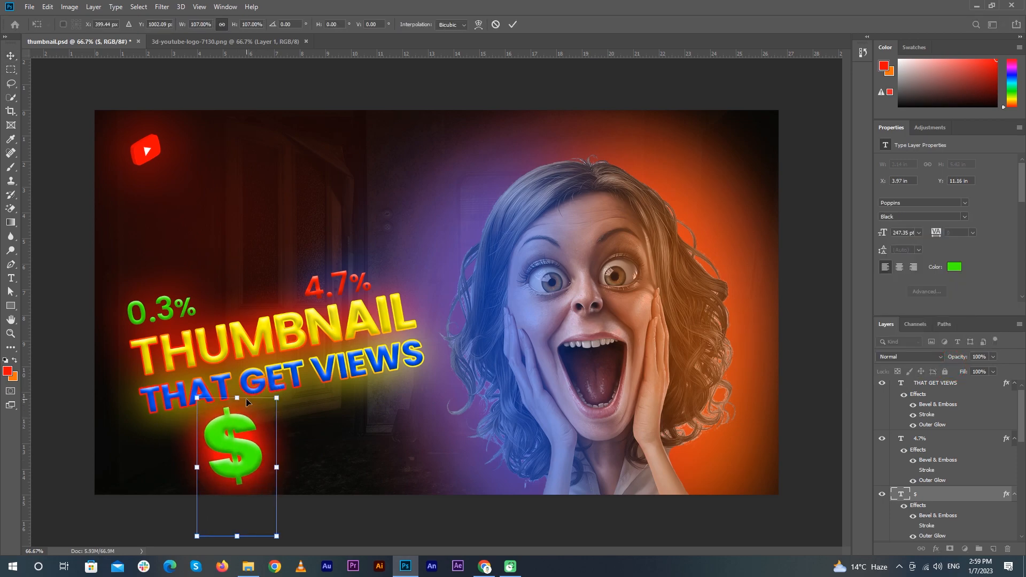
pyautogui.click(463, 24)
pyautogui.click(482, 27)
pyautogui.click(483, 28)
# - Warp the dollar sign text with the horizontal Shell Upper style and a positive bend so it becomes wider
pyautogui.click(12, 276)
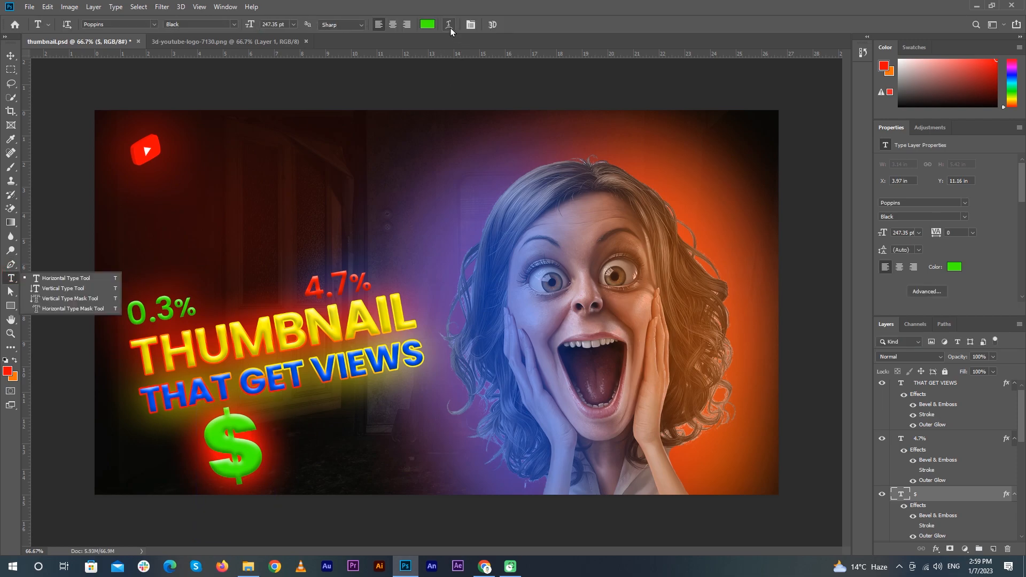
pyautogui.click(450, 28)
pyautogui.click(829, 146)
pyautogui.click(780, 160)
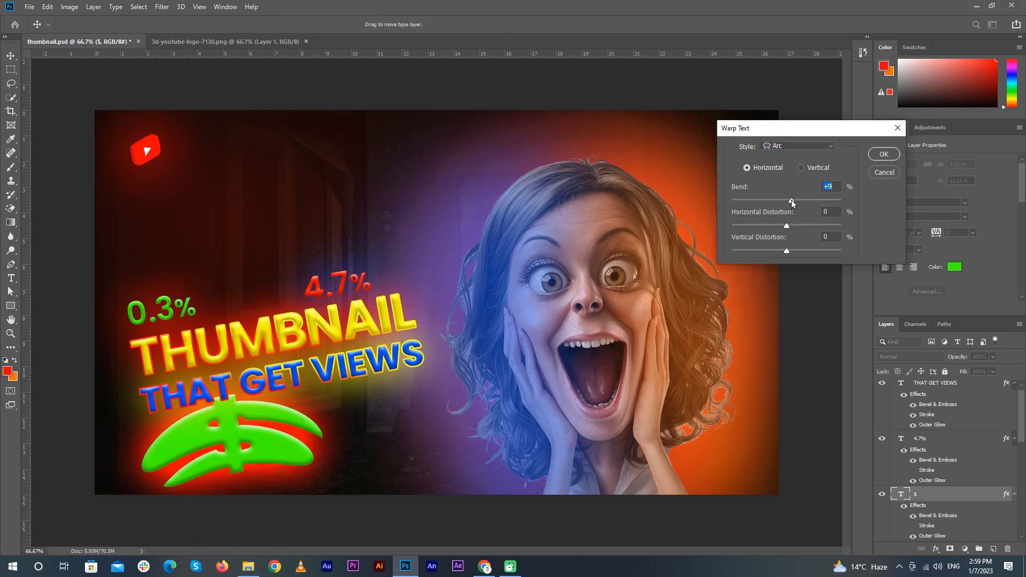
pyautogui.moveTo(794, 202); pyautogui.dragTo(787, 201)
pyautogui.click(830, 146)
pyautogui.click(809, 251)
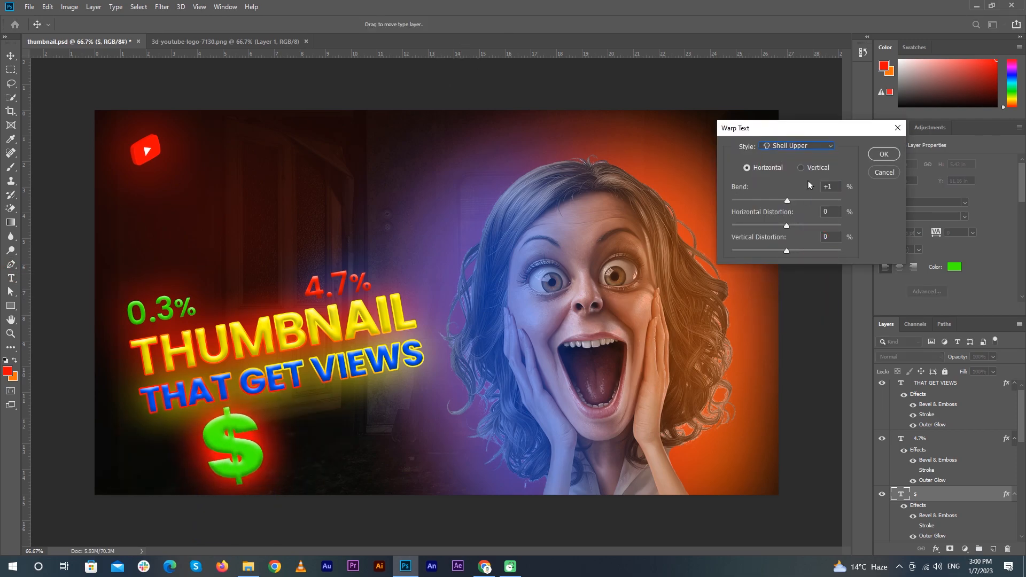
pyautogui.click(803, 202)
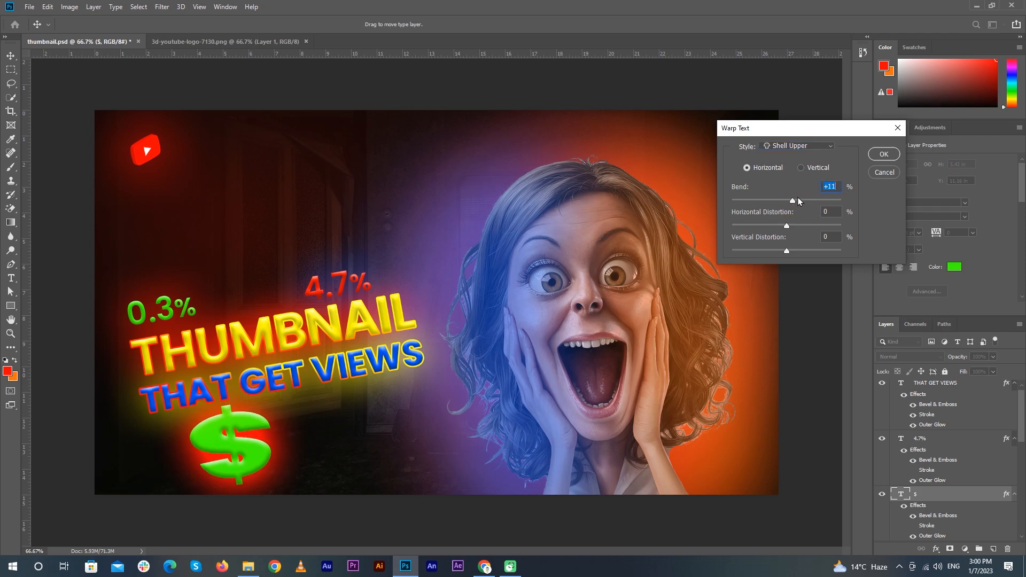
pyautogui.click(800, 202)
pyautogui.click(876, 156)
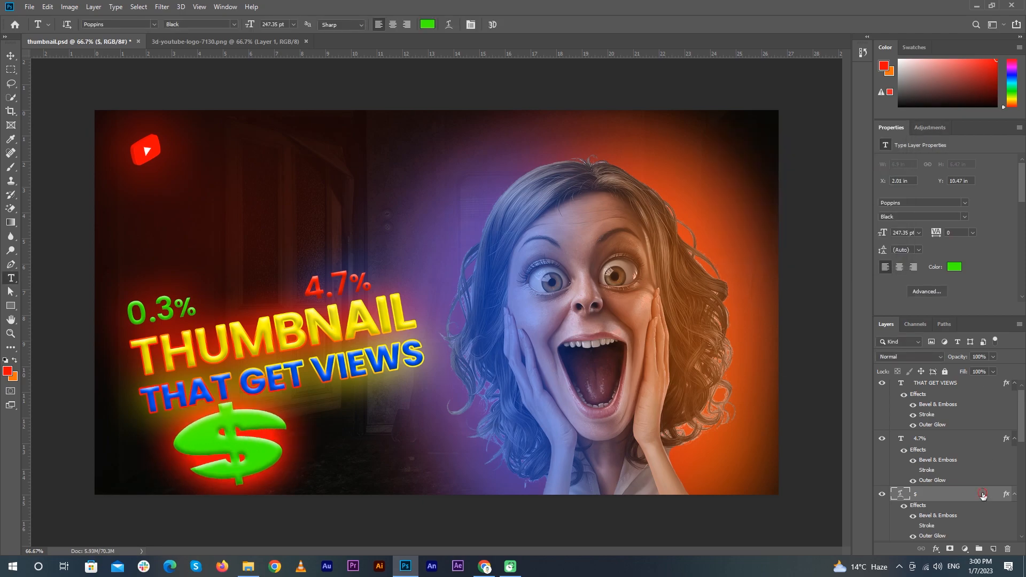
# - Change the dollar sign's Outer Glow color to green (45ff00), sampled from the sign itself
pyautogui.doubleClick(982, 494)
pyautogui.click(483, 340)
pyautogui.click(628, 230)
pyautogui.click(260, 418)
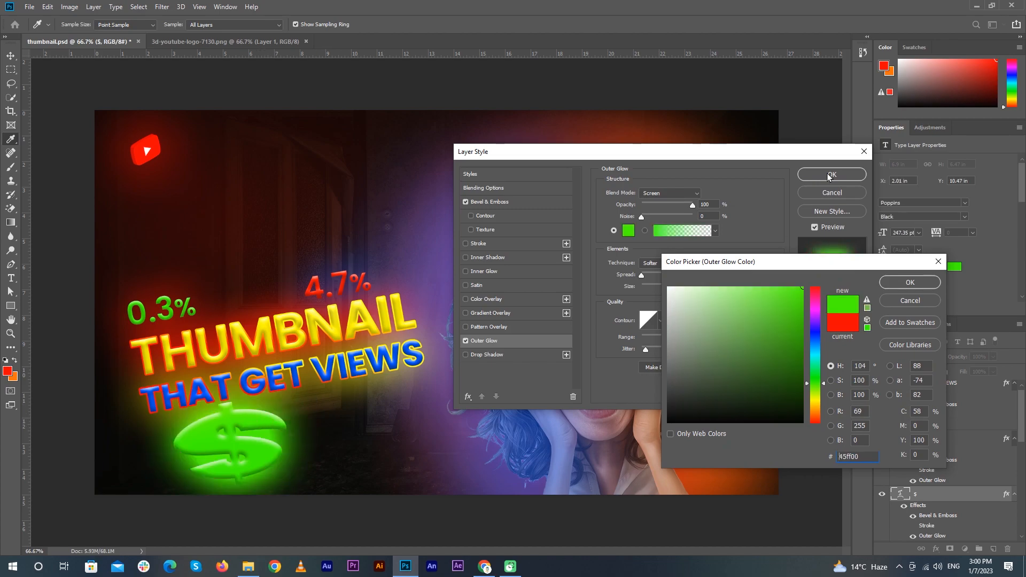
pyautogui.click(903, 289)
pyautogui.press('Return')
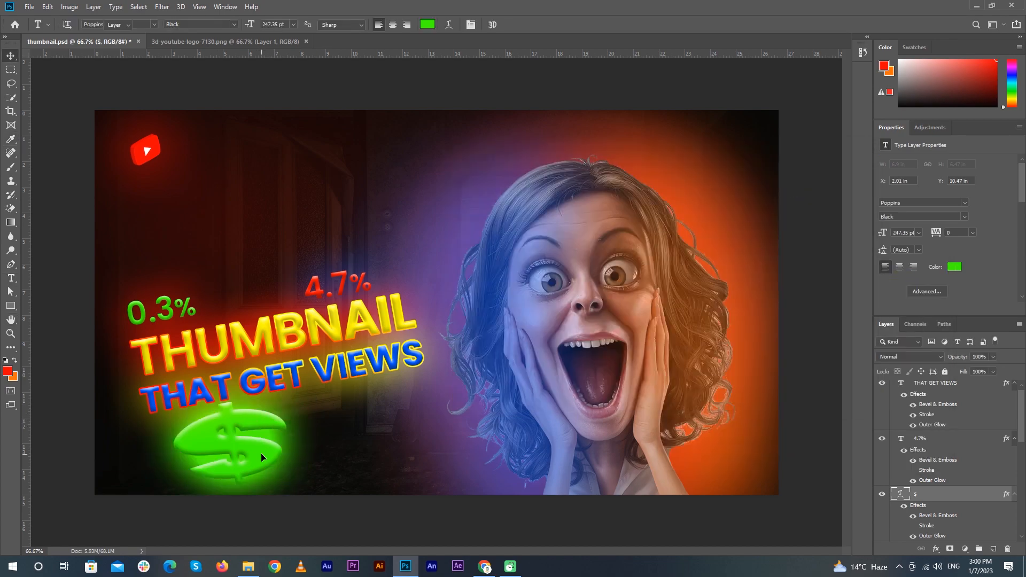
# - Move the warped dollar sign to the lower-left corner of the canvas, below THAT GET VIEWS
pyautogui.press('v')
pyautogui.moveTo(231, 403); pyautogui.dragTo(255, 386)
pyautogui.moveTo(197, 455)
pyautogui.mouseDown()
pyautogui.moveTo(216, 431)
pyautogui.moveTo(200, 451)
pyautogui.mouseUp()
# - Set the dollar sign's Outer Glow size to 250 px and lower its opacity to about 75%
pyautogui.doubleClick(980, 497)
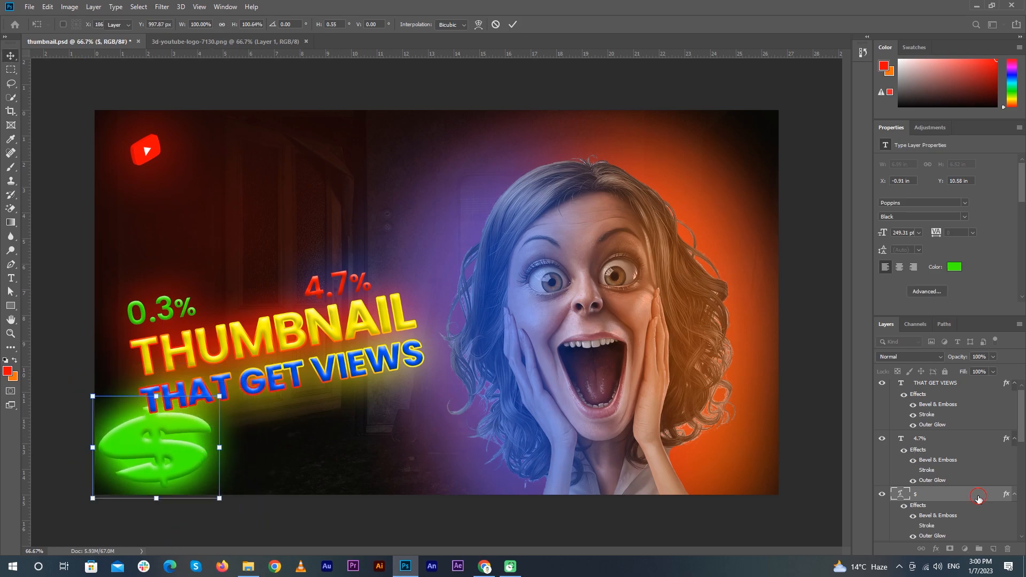
pyautogui.click(515, 340)
pyautogui.moveTo(668, 288); pyautogui.dragTo(693, 281)
pyautogui.moveTo(693, 205); pyautogui.dragTo(665, 208)
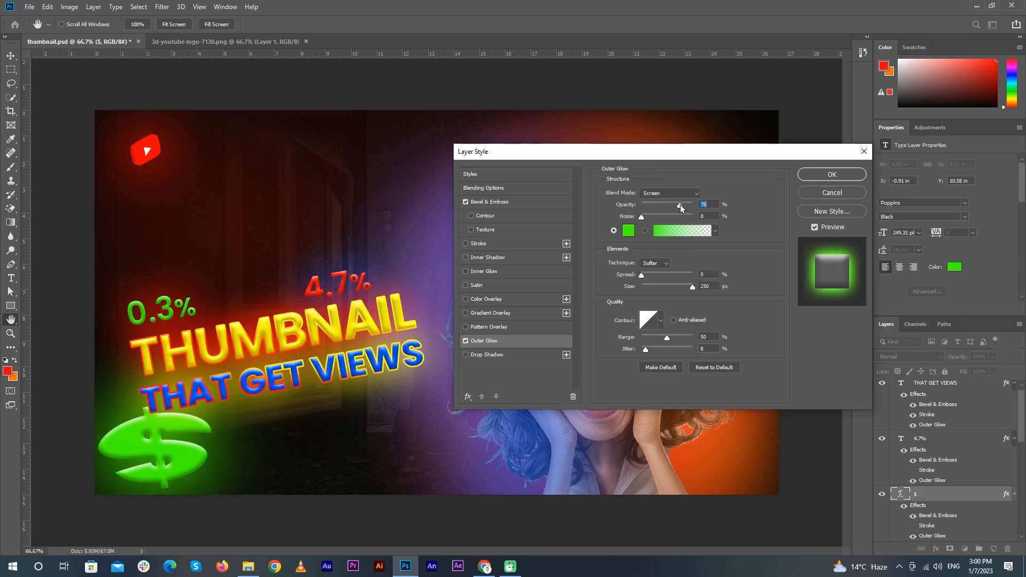
pyautogui.click(832, 175)
# - Duplicate the dollar sign above the percentage labels, scale it to about 52% width and 57% height, and rotate it about 41°
pyautogui.press('v')
pyautogui.moveTo(181, 458); pyautogui.dragTo(342, 262)
pyautogui.hotkey('ctrl', 't')
pyautogui.moveTo(391, 215); pyautogui.dragTo(315, 278)
pyautogui.moveTo(265, 325); pyautogui.dragTo(278, 240)
pyautogui.moveTo(327, 195); pyautogui.dragTo(336, 219)
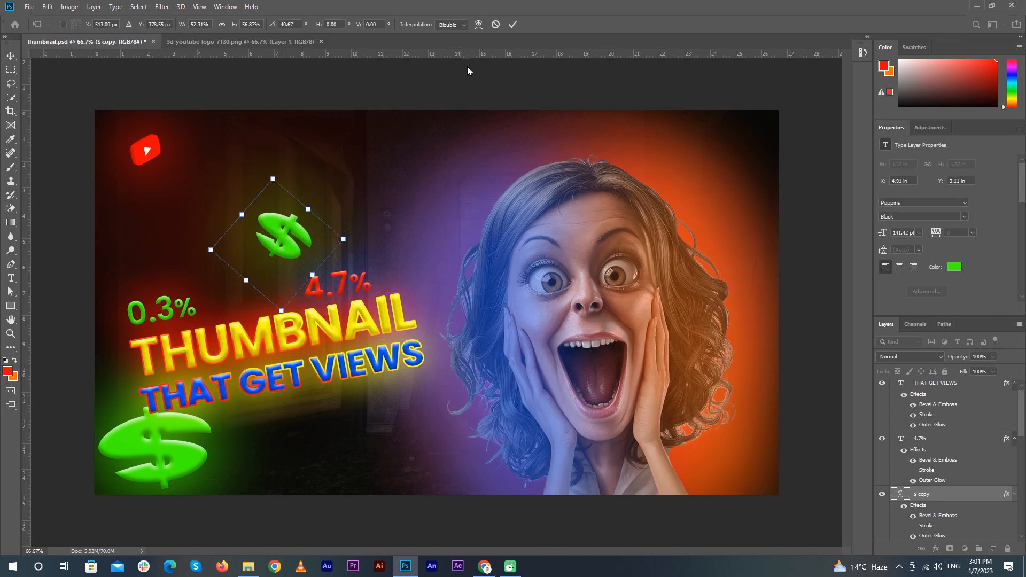
pyautogui.click(512, 24)
pyautogui.moveTo(280, 235); pyautogui.dragTo(288, 217)
# - Duplicate the large dollar sign behind the middle of the headline text, scaled to about 59% and rotated about -37°
pyautogui.click(193, 456)
pyautogui.moveTo(194, 457); pyautogui.dragTo(265, 422)
pyautogui.moveTo(292, 463); pyautogui.dragTo(283, 414)
pyautogui.moveTo(229, 388); pyautogui.dragTo(281, 396)
pyautogui.moveTo(327, 329); pyautogui.dragTo(272, 300)
pyautogui.moveTo(243, 396); pyautogui.dragTo(270, 401)
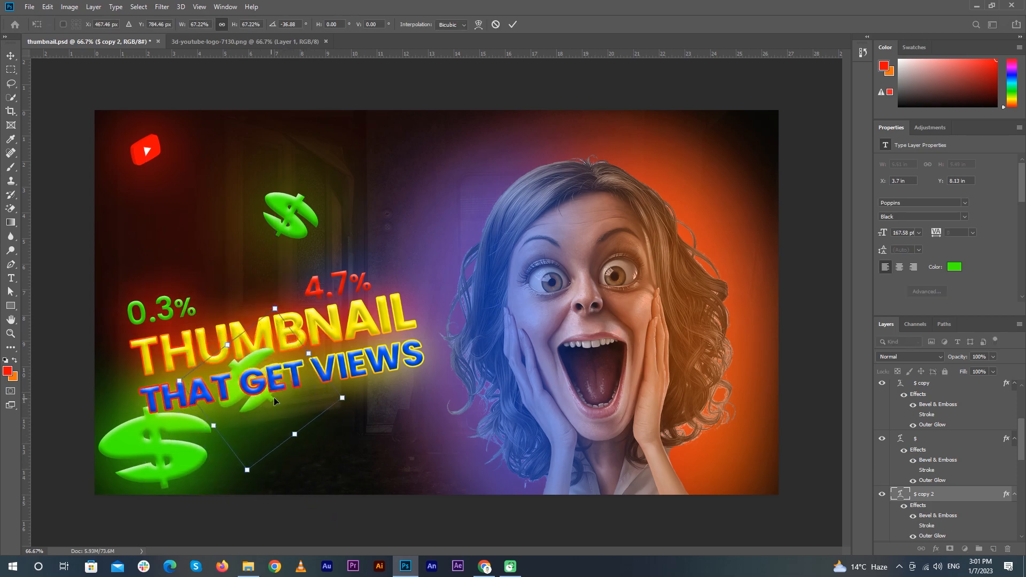
pyautogui.moveTo(343, 394); pyautogui.dragTo(323, 376)
pyautogui.moveTo(253, 398); pyautogui.dragTo(267, 388)
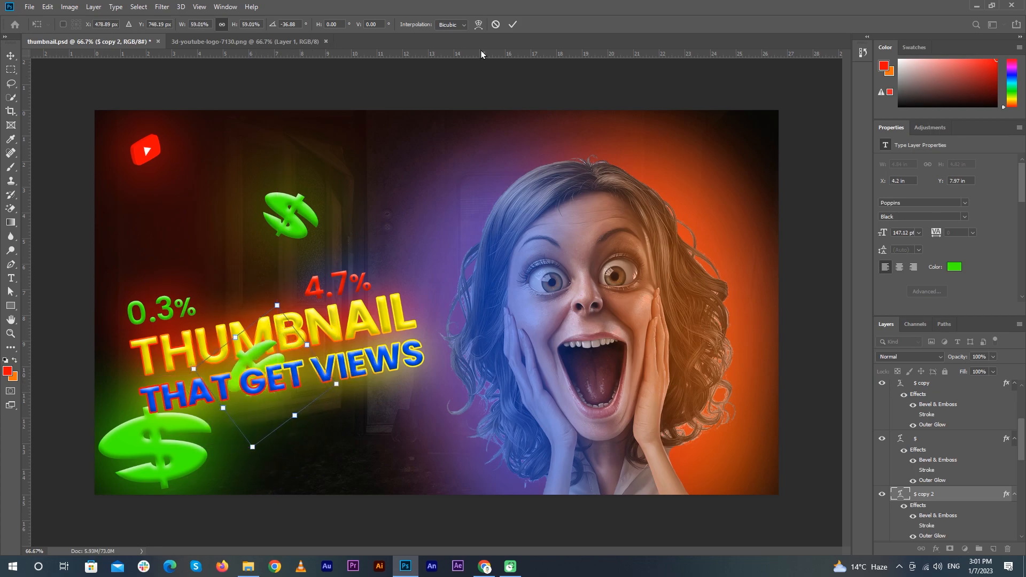
pyautogui.click(512, 24)
# - Move the small upper dollar sign to just above the 0.3% label and shrink it to about 114 pt
pyautogui.moveTo(298, 212); pyautogui.dragTo(213, 247)
pyautogui.click(252, 211)
pyautogui.click(219, 242)
pyautogui.moveTo(245, 218)
pyautogui.mouseDown()
pyautogui.moveTo(291, 213)
pyautogui.moveTo(251, 234)
pyautogui.mouseUp()
pyautogui.click(512, 24)
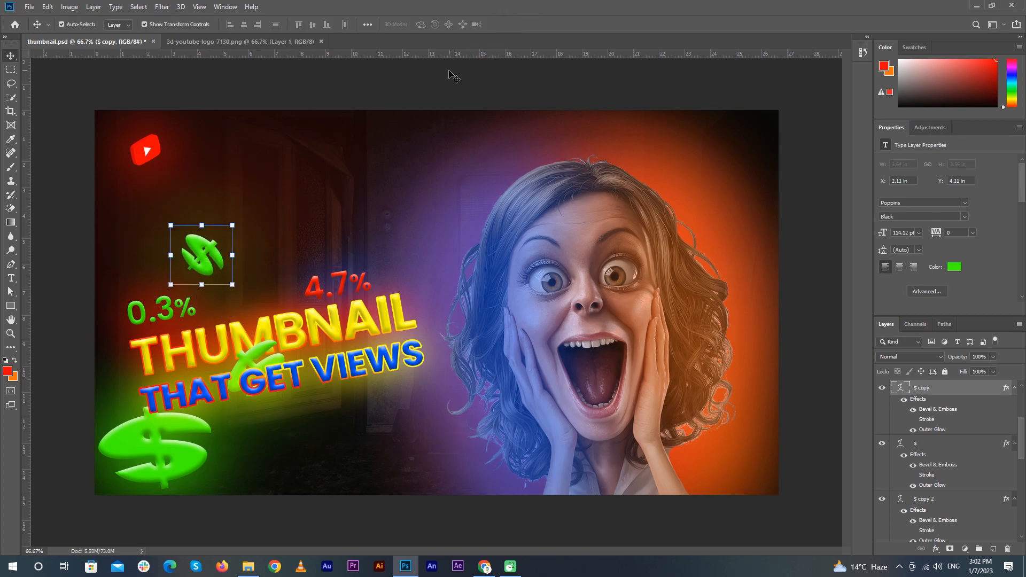
pyautogui.click(453, 93)
# - Place a copy of the large dollar sign partly off the canvas's left edge, rotated about 51°, and nudge the small dollar sign up
pyautogui.keyDown('alt'); pyautogui.moveTo(161, 459); pyautogui.dragTo(116, 298); pyautogui.keyUp('alt')
pyautogui.hotkey('ctrl', 't')
pyautogui.moveTo(163, 214); pyautogui.dragTo(234, 335)
pyautogui.moveTo(127, 343); pyautogui.dragTo(100, 302)
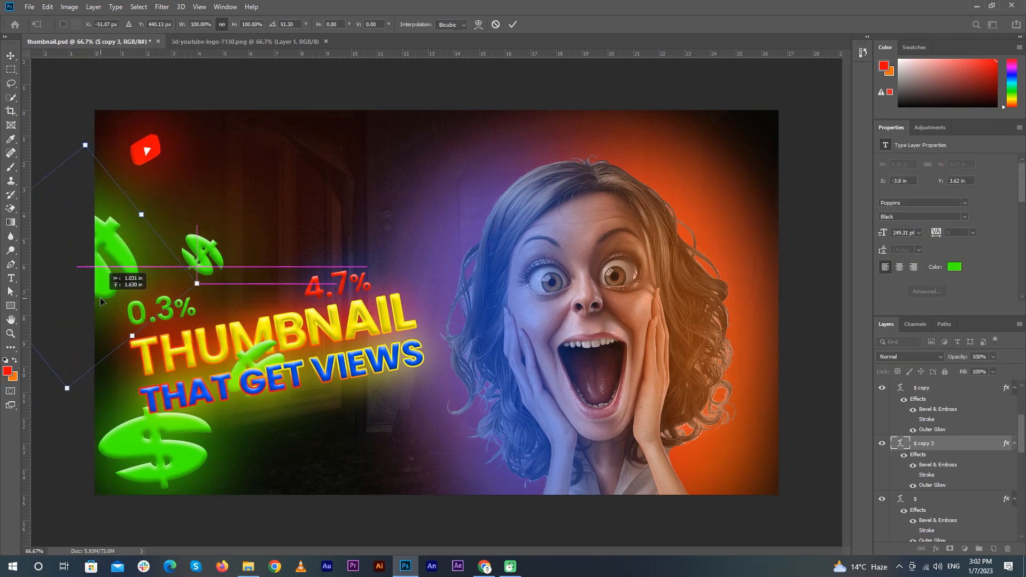
pyautogui.press('Return')
pyautogui.moveTo(208, 274); pyautogui.dragTo(230, 239)
# - Draw a red curved-arrow custom shape about 185 by 188 px between the 0.3% and 4.7% labels
pyautogui.rightClick(11, 310)
pyautogui.click(60, 360)
pyautogui.click(432, 25)
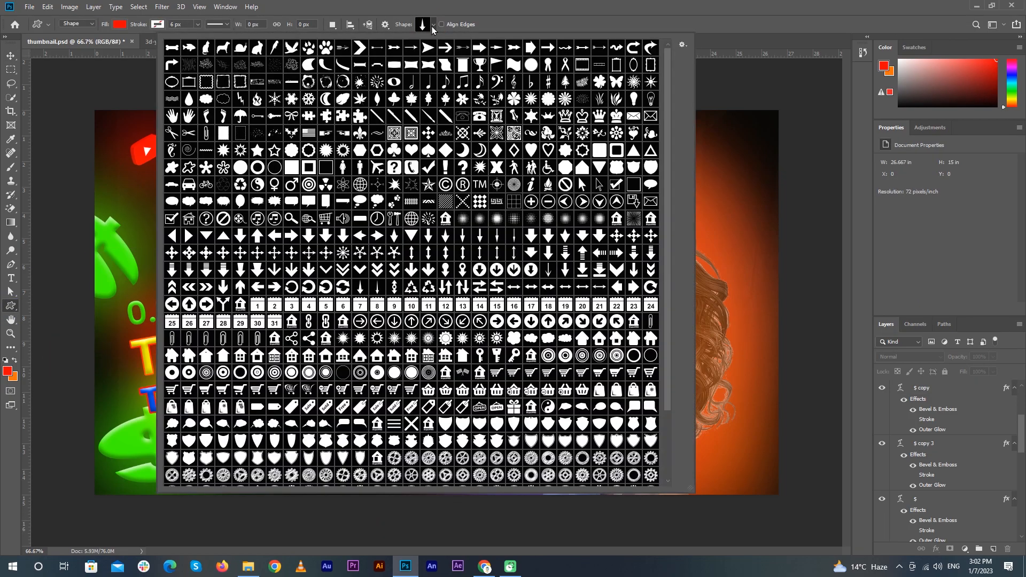
pyautogui.doubleClick(651, 48)
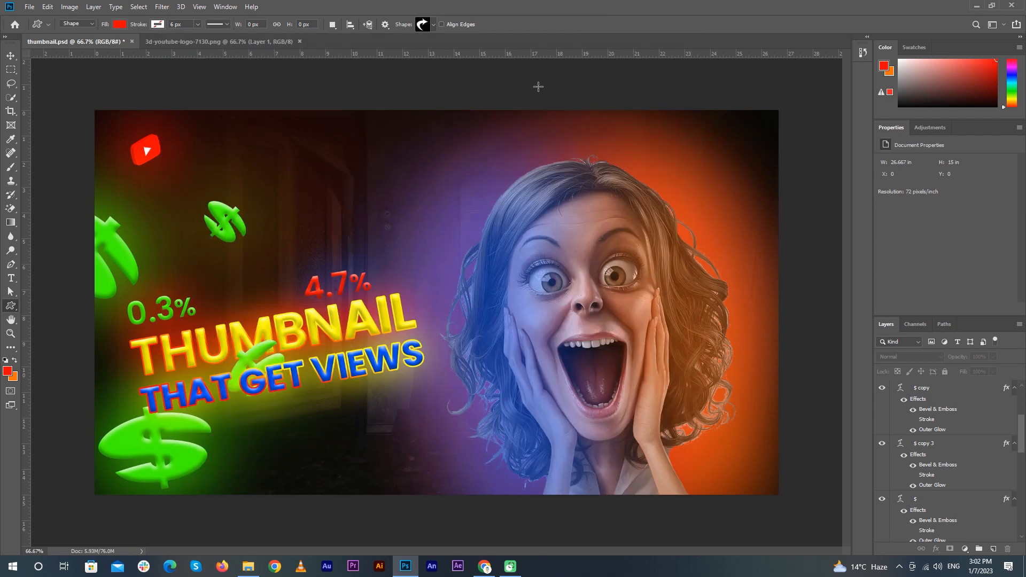
pyautogui.moveTo(279, 288); pyautogui.dragTo(297, 339)
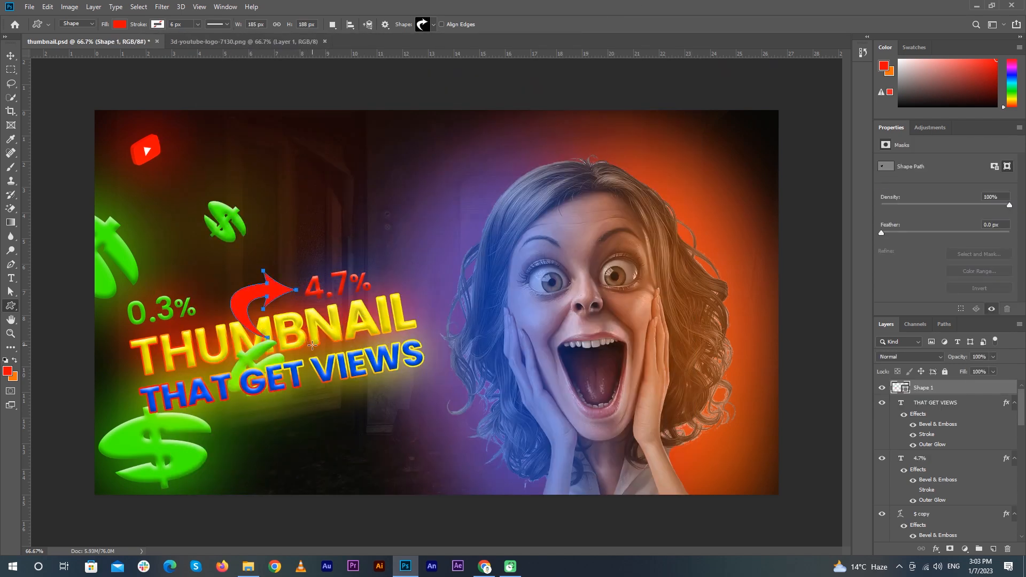
# - Transform the arrow and adjust its anchor points into a flatter arc from 0.3% to 4.7%, about 288 by 128 px
pyautogui.hotkey('ctrl', 't')
pyautogui.moveTo(299, 249); pyautogui.dragTo(314, 261)
pyautogui.press('Return')
pyautogui.press('a')
pyautogui.click(265, 310)
pyautogui.moveTo(223, 306); pyautogui.dragTo(202, 289)
pyautogui.scroll(4, 202, 289)
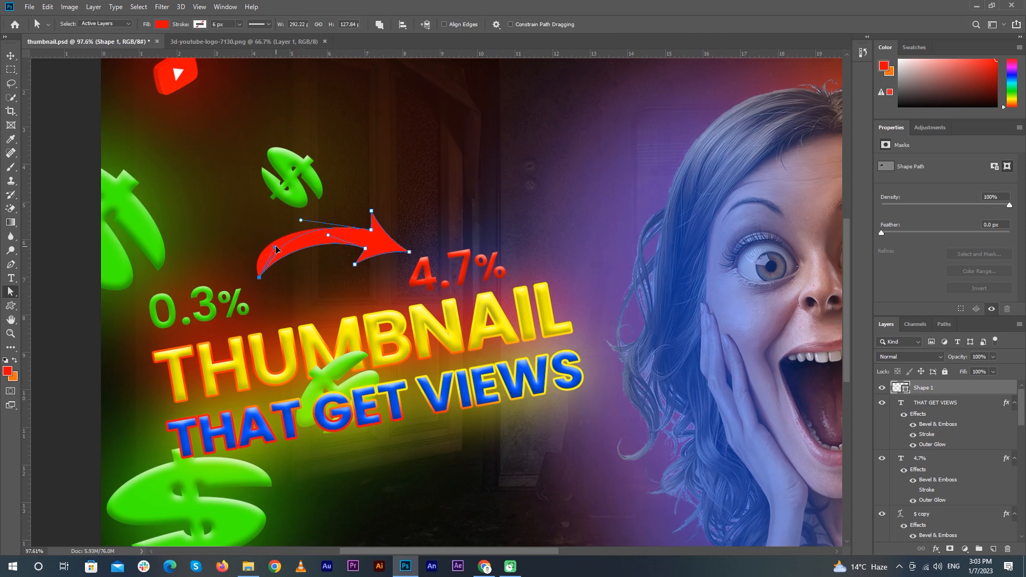
pyautogui.scroll(-2, 271, 262)
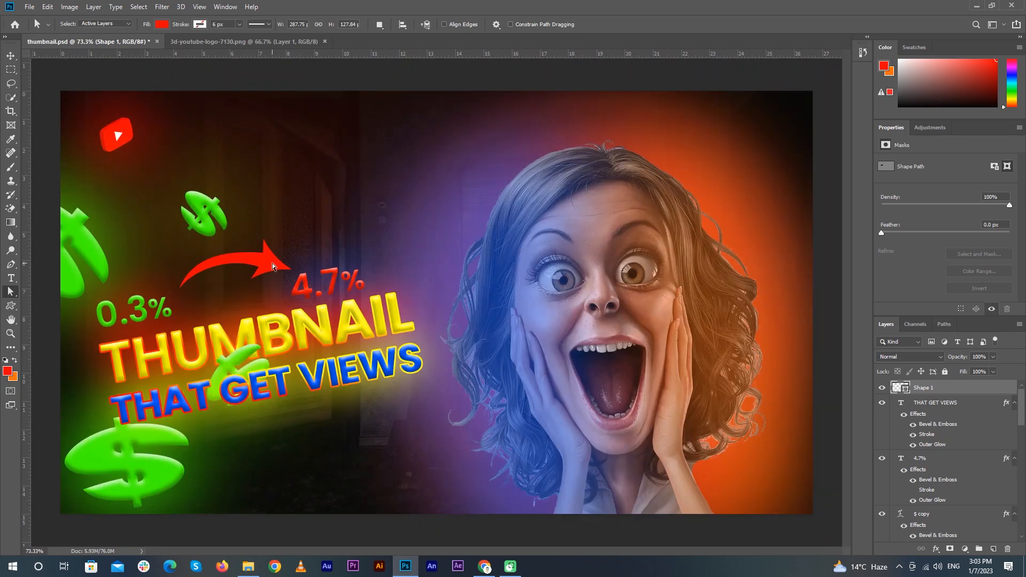
# - Change the curved arrow's fill color to white
pyautogui.press('v')
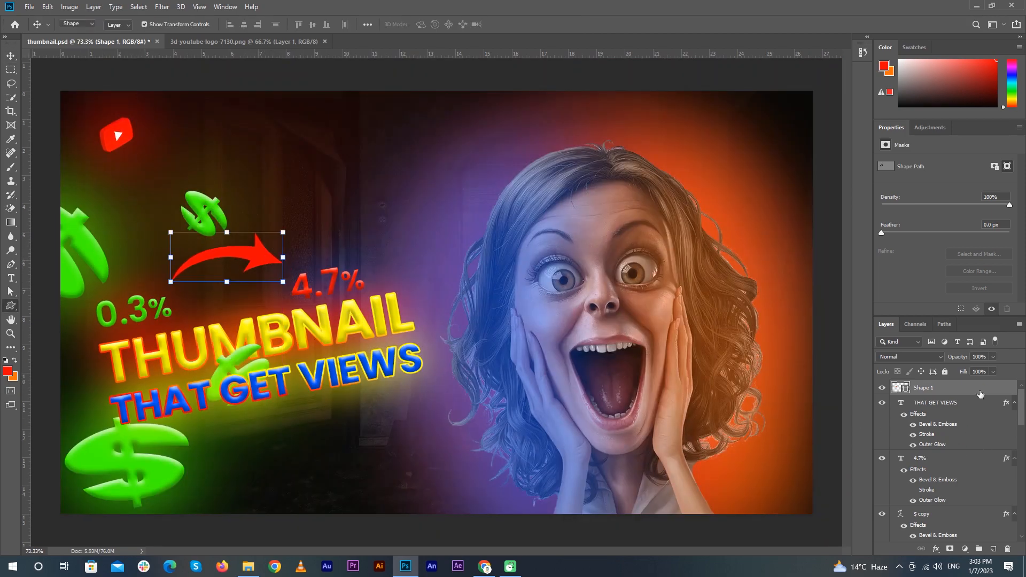
pyautogui.click(120, 25)
pyautogui.click(75, 79)
pyautogui.click(10, 56)
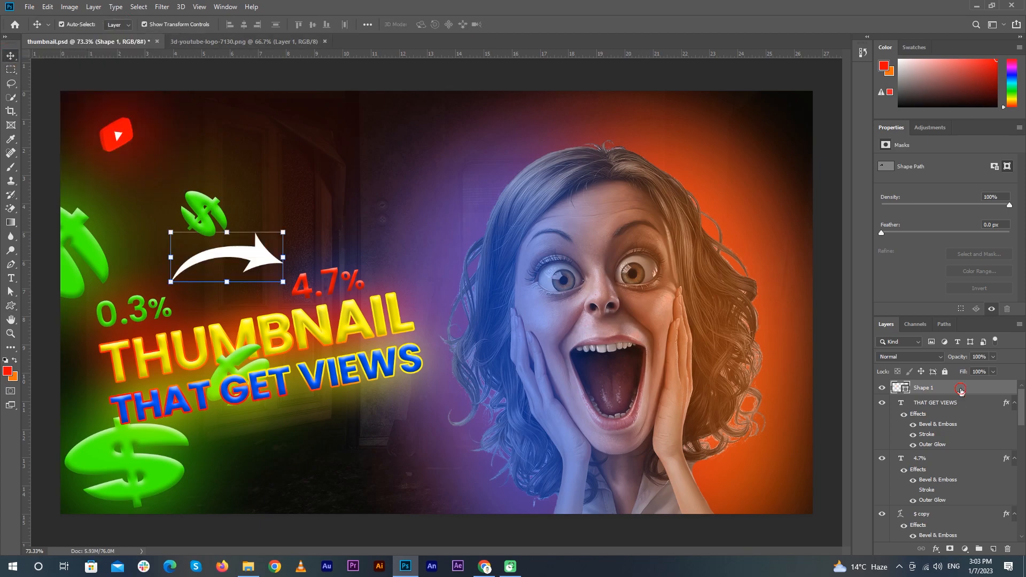
pyautogui.doubleClick(960, 391)
pyautogui.click(497, 343)
pyautogui.click(830, 193)
pyautogui.rightClick(941, 389)
# - Copy the layer style of the THAT GET VIEWS text and paste it onto the curved arrow
pyautogui.click(961, 403)
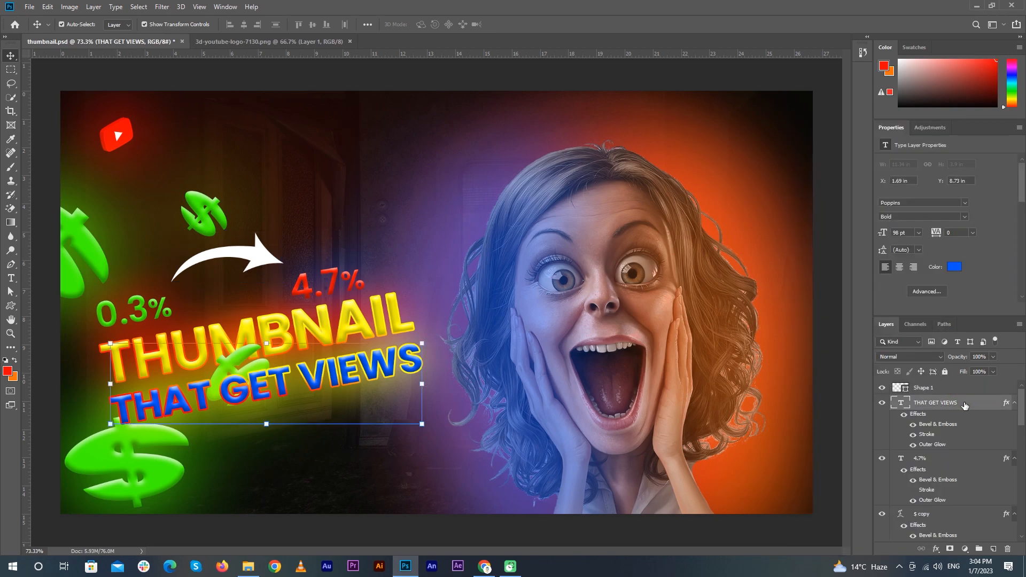
pyautogui.rightClick(961, 402)
pyautogui.click(894, 433)
pyautogui.rightClick(940, 388)
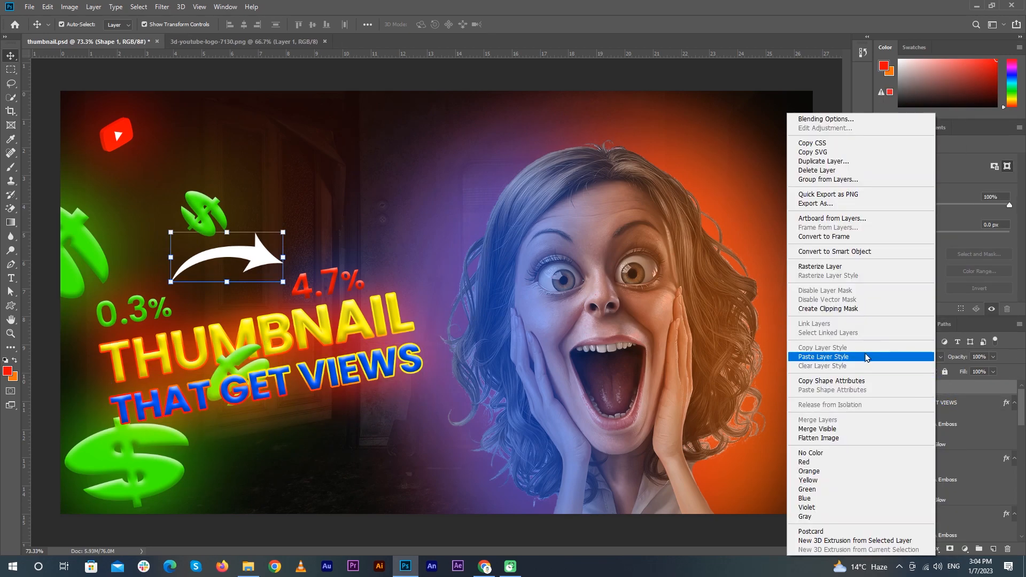
pyautogui.click(860, 358)
pyautogui.click(576, 82)
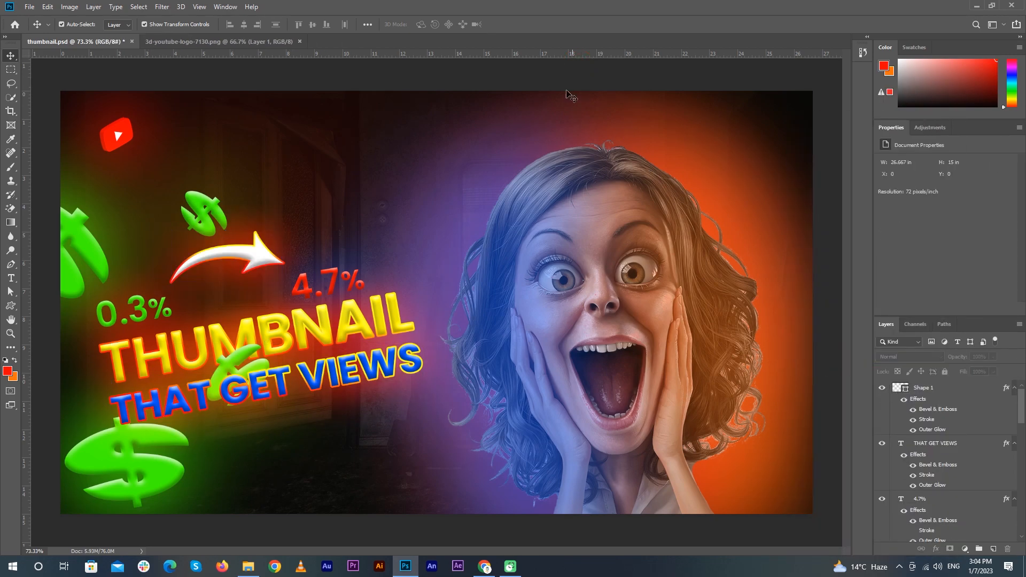
# - Place an enlarged, rotated copy of the YouTube logo behind the text at the canvas's lower middle
pyautogui.moveTo(116, 133); pyautogui.dragTo(511, 288)
pyautogui.moveTo(416, 420); pyautogui.dragTo(372, 449)
pyautogui.moveTo(428, 370); pyautogui.dragTo(449, 350)
pyautogui.moveTo(379, 424)
pyautogui.mouseDown()
pyautogui.moveTo(388, 418)
pyautogui.moveTo(379, 424)
pyautogui.mouseUp()
pyautogui.click(512, 24)
pyautogui.click(506, 530)
# - Paint a soft red glow on Layer 7 between the large YouTube logo and the woman, reducing the brush to 400 px
pyautogui.click(547, 426)
pyautogui.scroll(-3, 946, 481)
pyautogui.press('b')
pyautogui.click(361, 443)
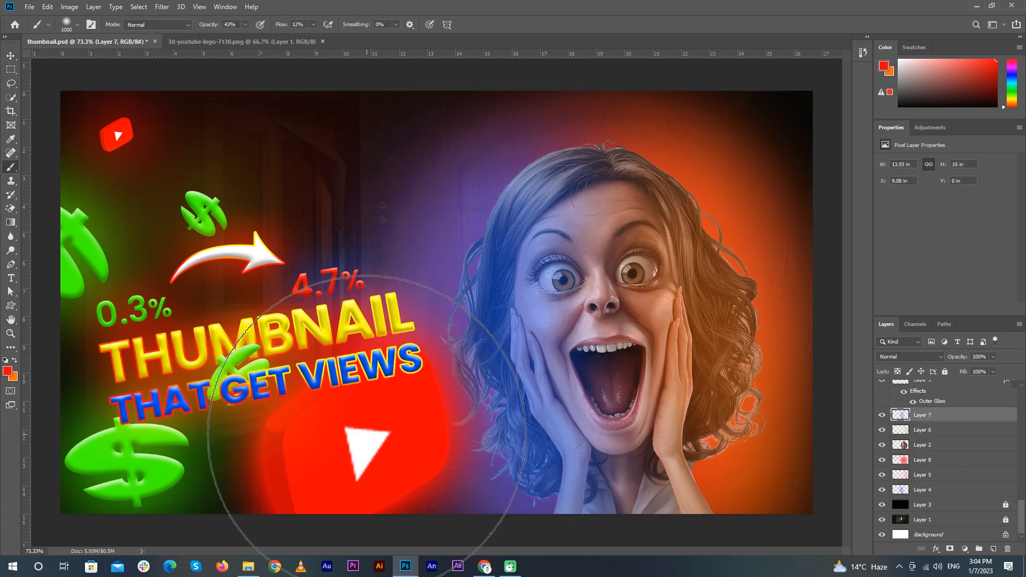
pyautogui.press('[')
pyautogui.press('[')
pyautogui.press('[')
pyautogui.press('[')
pyautogui.press('[')
pyautogui.press('[')
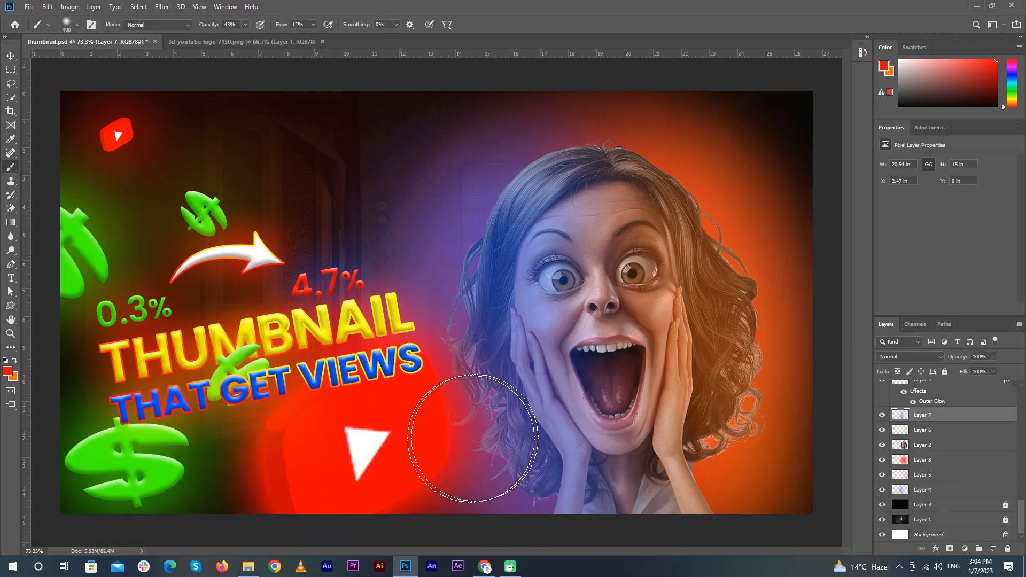
pyautogui.moveTo(455, 387)
pyautogui.mouseDown()
pyautogui.moveTo(520, 405)
pyautogui.moveTo(517, 461)
pyautogui.moveTo(439, 384)
pyautogui.moveTo(395, 317)
pyautogui.moveTo(513, 420)
pyautogui.moveTo(476, 340)
pyautogui.moveTo(310, 527)
pyautogui.moveTo(500, 481)
pyautogui.mouseUp()
# - Duplicate the large YouTube logo to the canvas's top edge, above the arrow, and rotate it so its play triangle points upward
pyautogui.press('v')
pyautogui.keyDown('alt'); pyautogui.moveTo(359, 455); pyautogui.dragTo(404, 166); pyautogui.keyUp('alt')
pyautogui.moveTo(502, 236); pyautogui.dragTo(374, 251)
pyautogui.moveTo(438, 191); pyautogui.dragTo(378, 196)
pyautogui.click(512, 24)
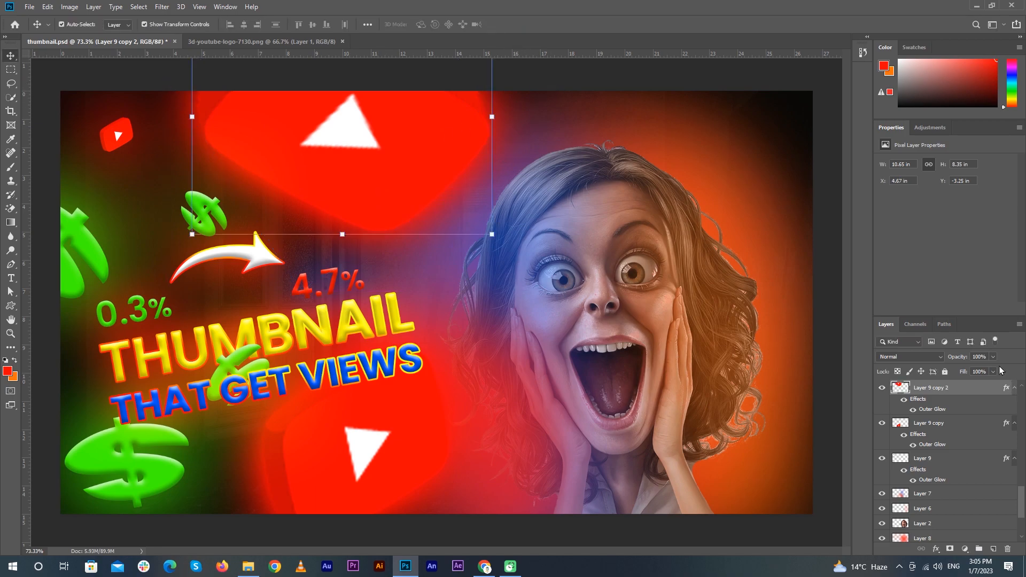
# - Lower the opacity of the upper large YouTube logo to 60%
pyautogui.moveTo(982, 369); pyautogui.dragTo(969, 370)
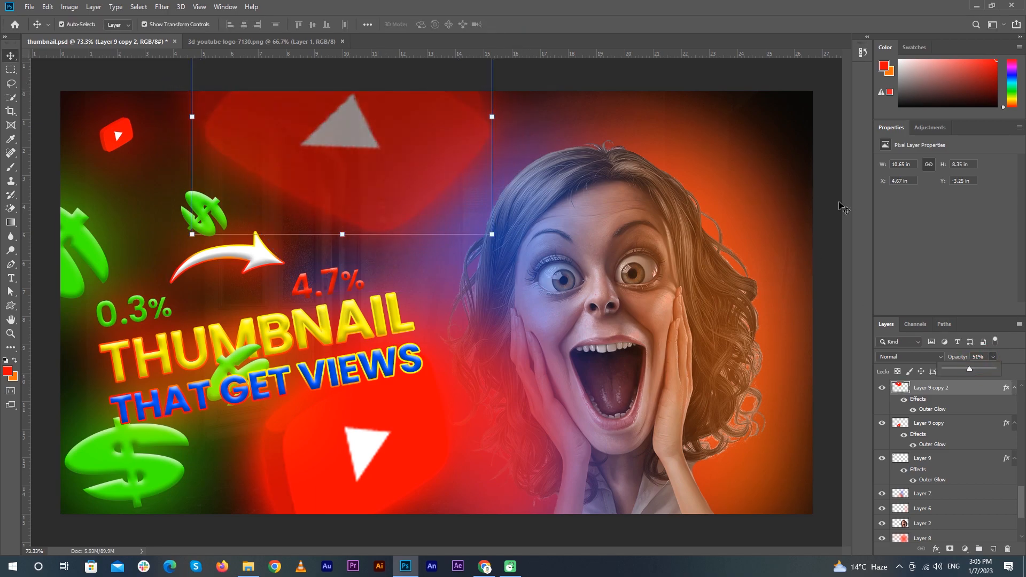
pyautogui.click(975, 356)
pyautogui.write('60')
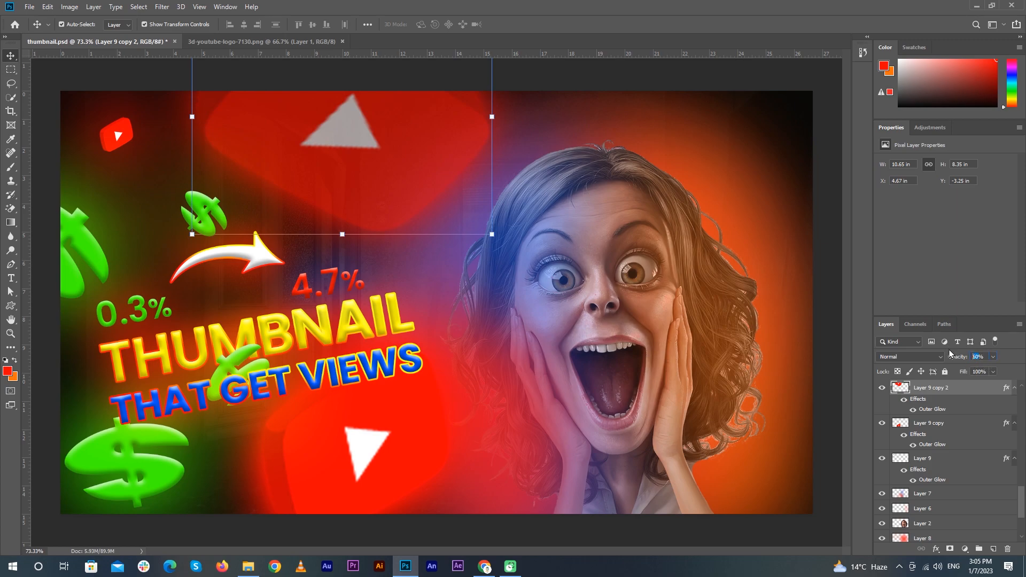
pyautogui.click(834, 297)
# - Place a copy of the small YouTube logo in the canvas's lower-right corner, scaled to about 330% and rotated about -47°
pyautogui.moveTo(122, 146); pyautogui.dragTo(820, 29)
pyautogui.click(514, 25)
pyautogui.moveTo(777, 96); pyautogui.dragTo(756, 161)
pyautogui.moveTo(698, 214); pyautogui.dragTo(676, 223)
pyautogui.moveTo(812, 252); pyautogui.dragTo(824, 171)
pyautogui.moveTo(829, 176); pyautogui.dragTo(809, 172)
pyautogui.moveTo(739, 161); pyautogui.dragTo(780, 491)
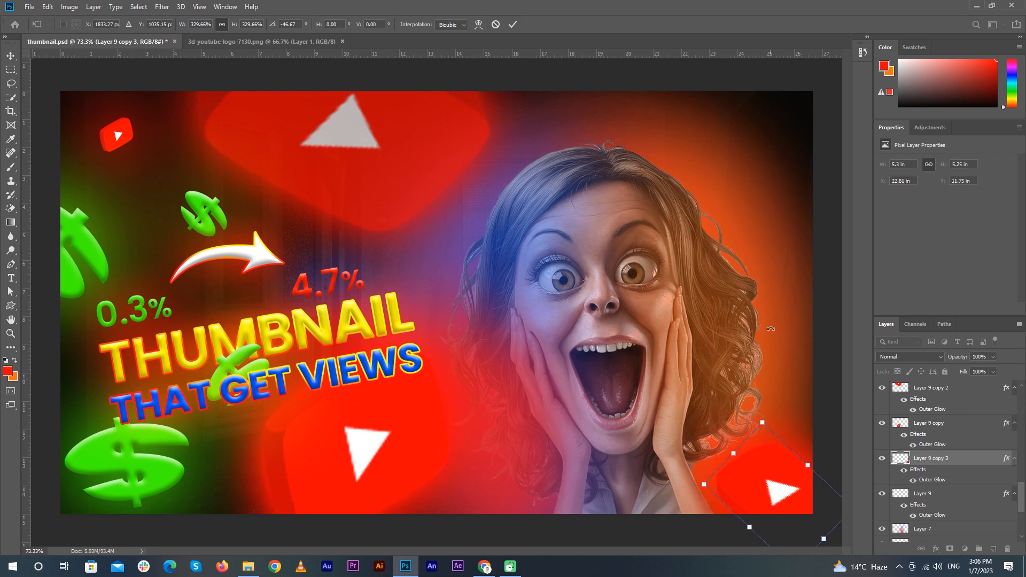
pyautogui.press('Return')
# - Duplicate the left-edge dollar sign into the canvas's upper-right corner and rotate it to lean the other way
pyautogui.moveTo(106, 259); pyautogui.dragTo(240, 231)
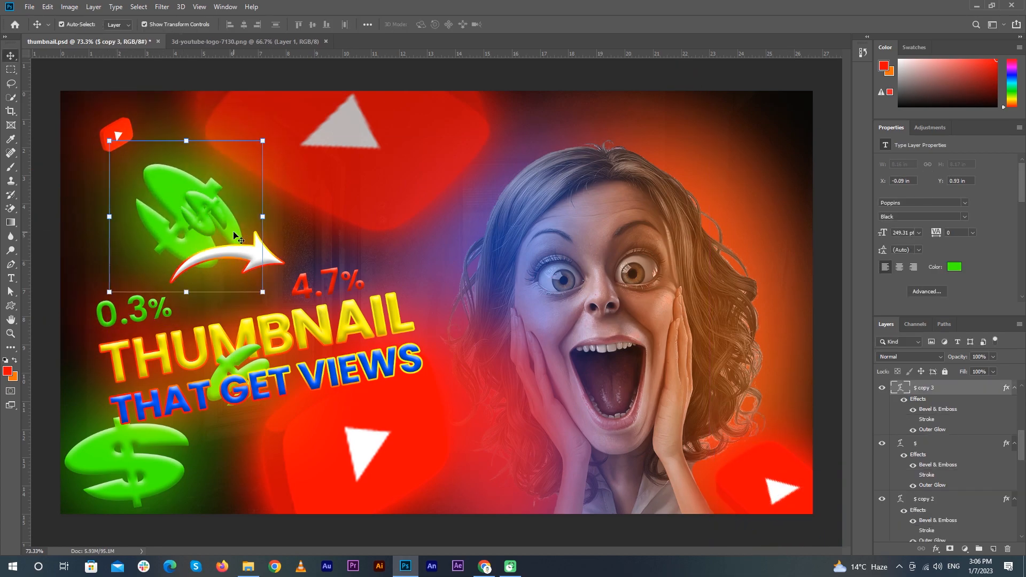
pyautogui.hotkey('ctrl', 'z')
pyautogui.moveTo(89, 254); pyautogui.dragTo(759, 166)
pyautogui.hotkey('ctrl', 't')
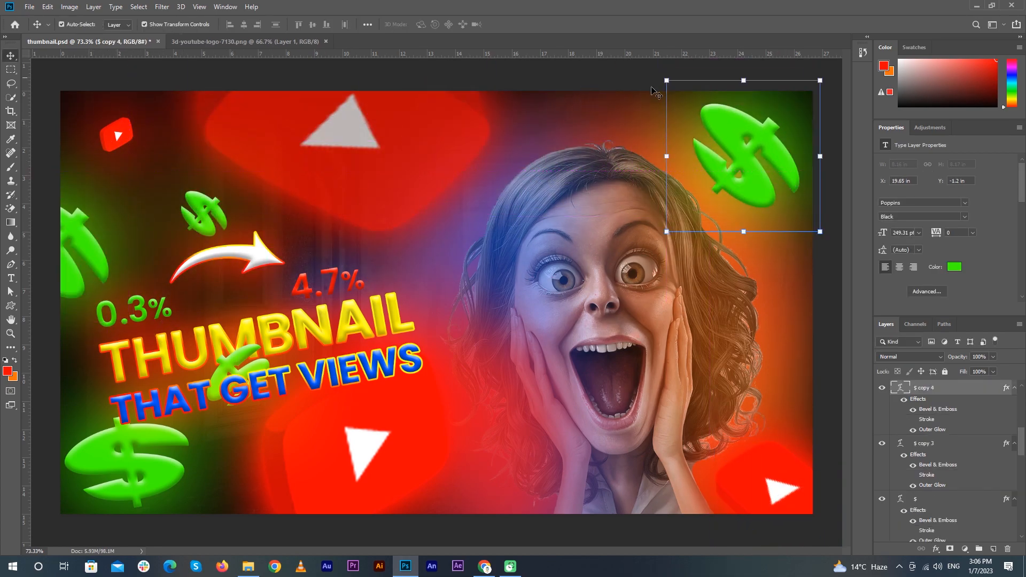
pyautogui.moveTo(811, 75); pyautogui.dragTo(764, 155)
pyautogui.click(553, 66)
pyautogui.click(533, 80)
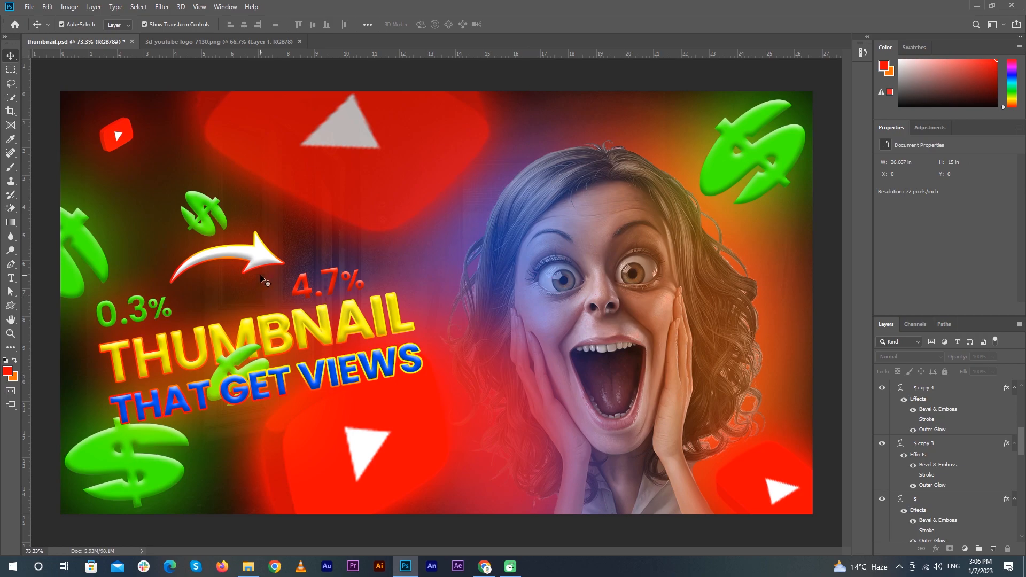
pyautogui.click(261, 265)
pyautogui.click(470, 523)
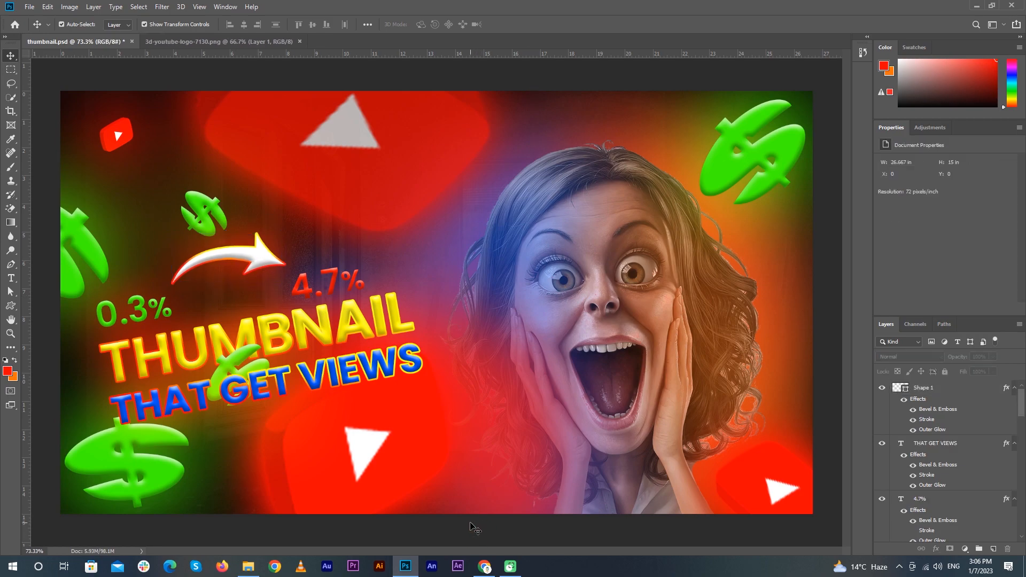